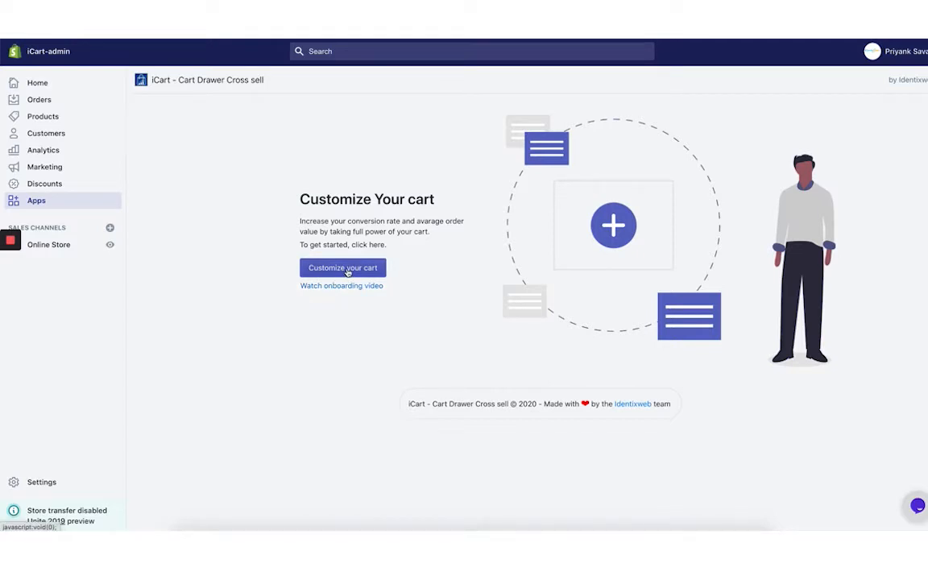
Open the cart customizer and review the side cart's general settings, from the cart header to the cart bubble settings.
{"action": "left_click", "coordinate": [344, 269]}
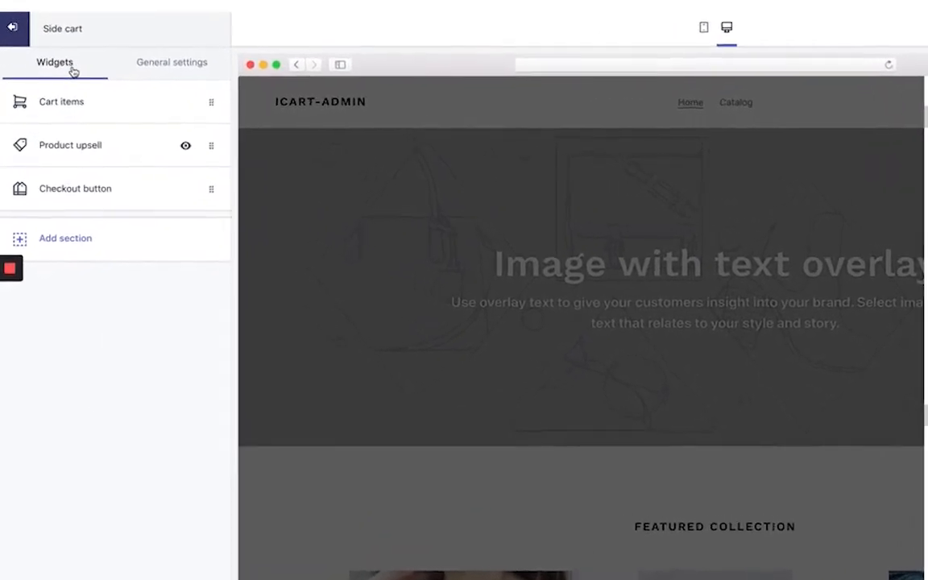
{"action": "left_click", "coordinate": [213, 62]}
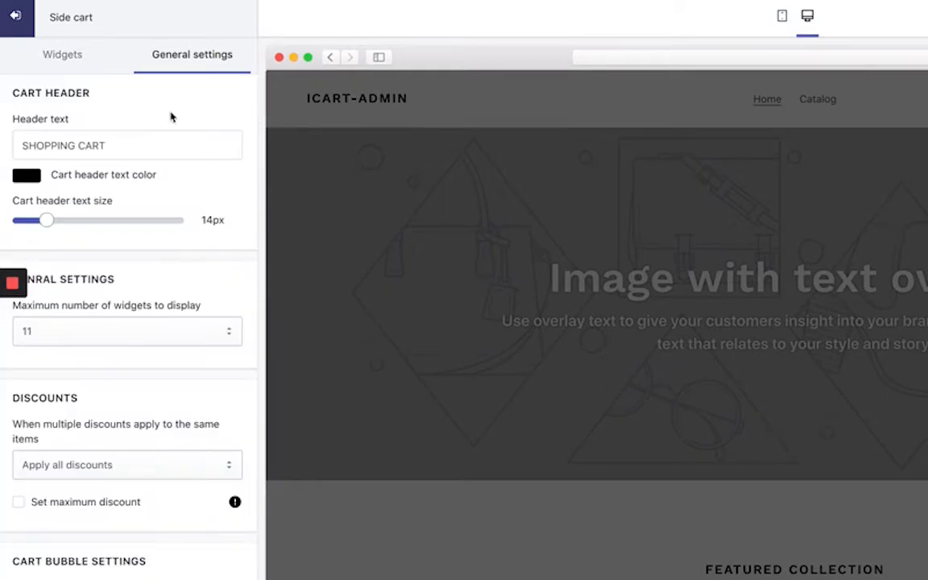
{"action": "scroll", "coordinate": [127, 364], "scroll_direction": "down", "scroll_amount": 5}
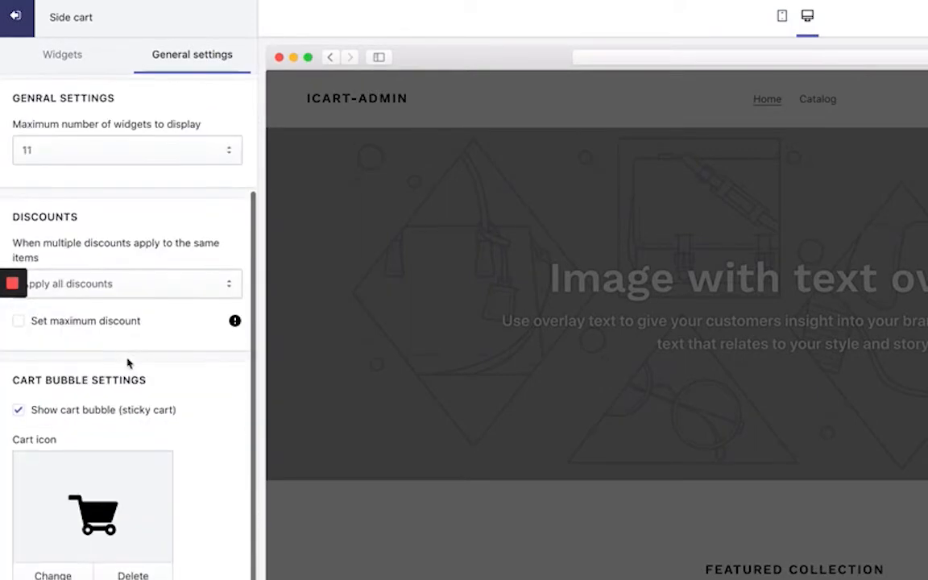
{"action": "scroll", "coordinate": [127, 363], "scroll_direction": "up", "scroll_amount": 5}
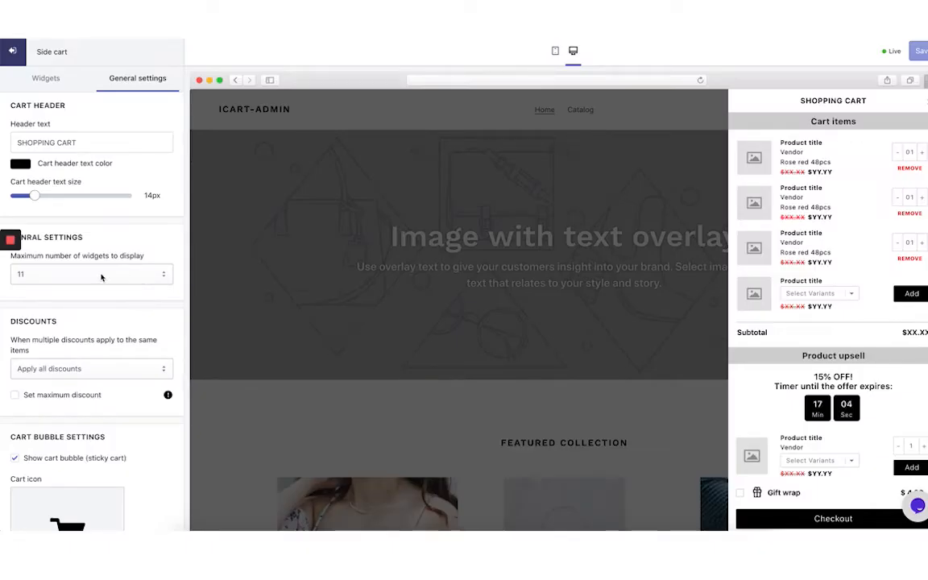
{"action": "scroll", "coordinate": [113, 300], "scroll_direction": "down", "scroll_amount": 4}
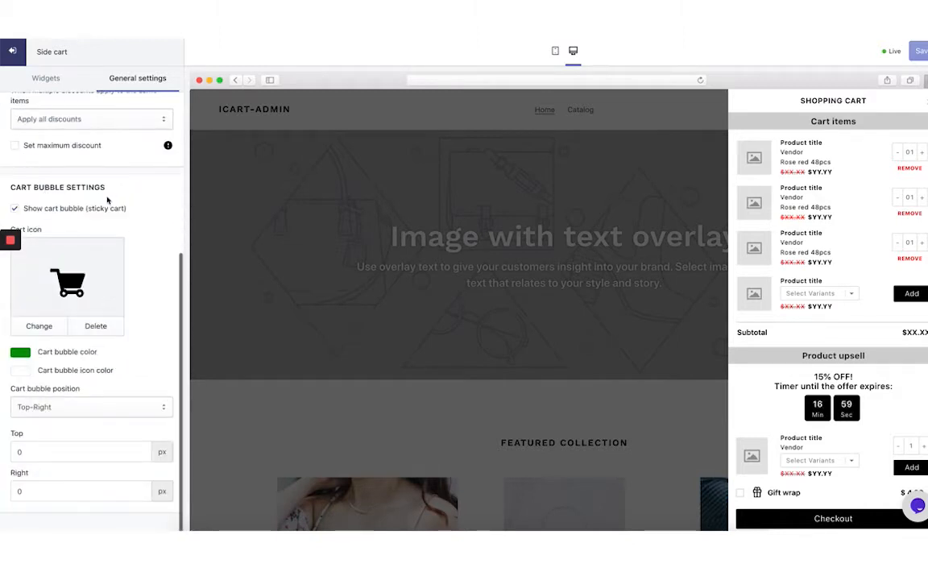
Examine the Cart items widget's settings down to its other upsell options, and look over the side cart preview.
{"action": "left_click", "coordinate": [44, 79]}
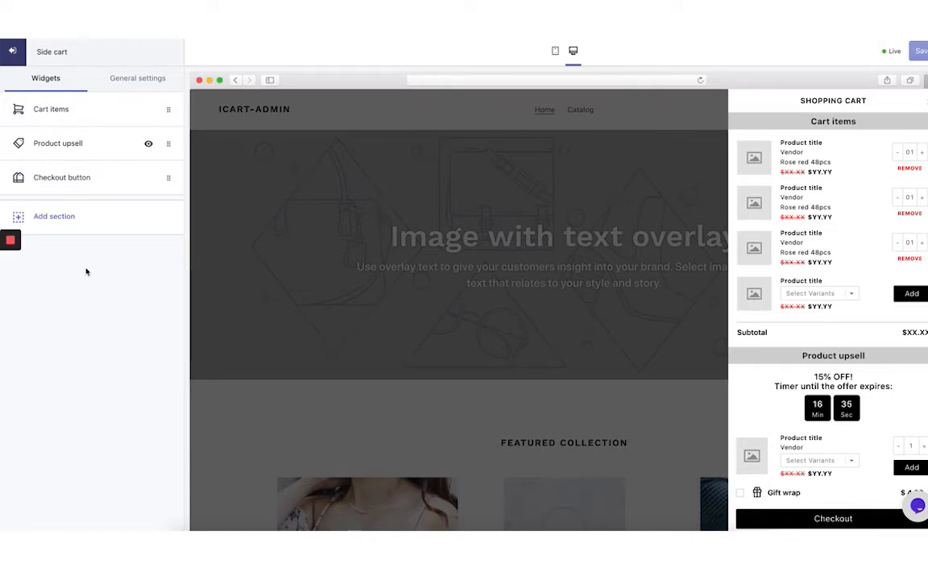
{"action": "left_click", "coordinate": [87, 108]}
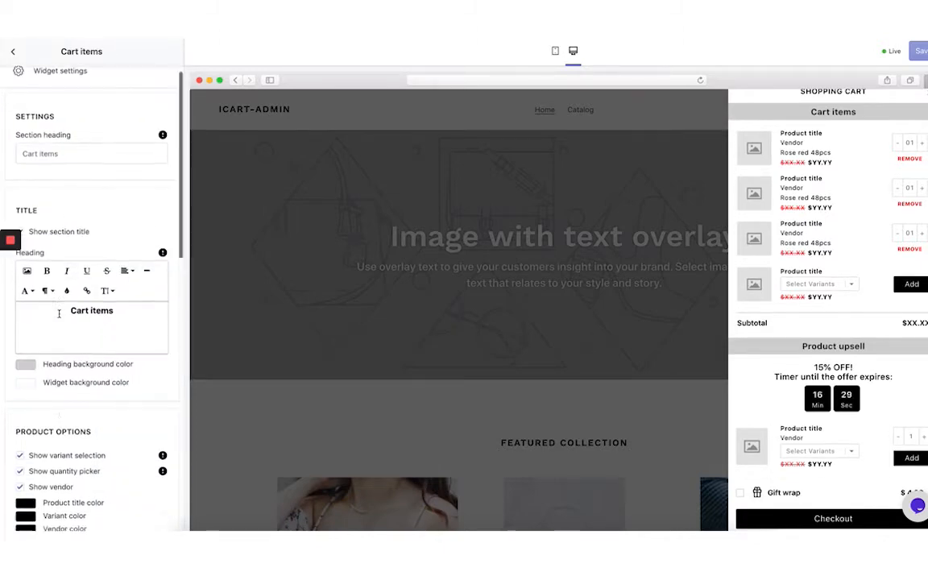
{"action": "scroll", "coordinate": [59, 313], "scroll_direction": "down", "scroll_amount": 15}
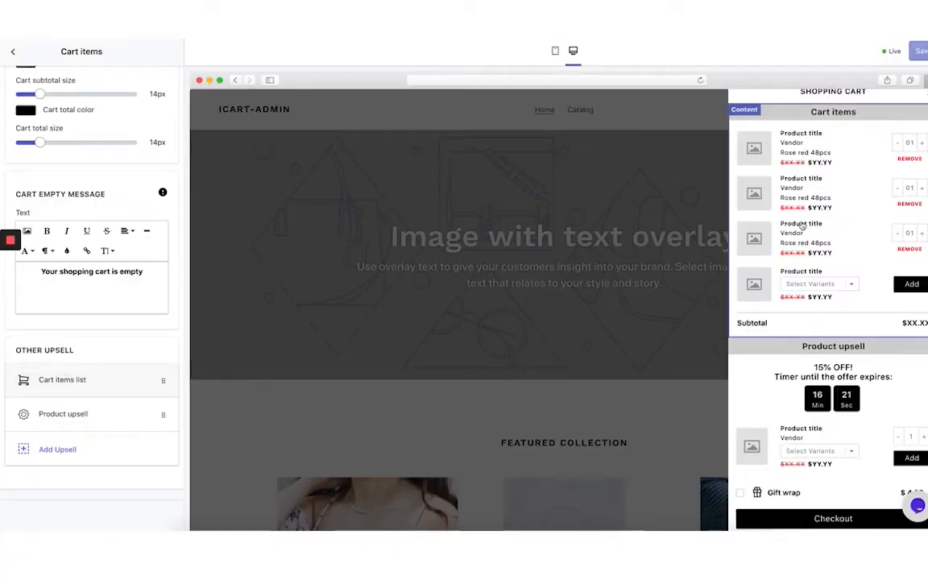
{"action": "scroll", "coordinate": [802, 228], "scroll_direction": "up", "scroll_amount": 1}
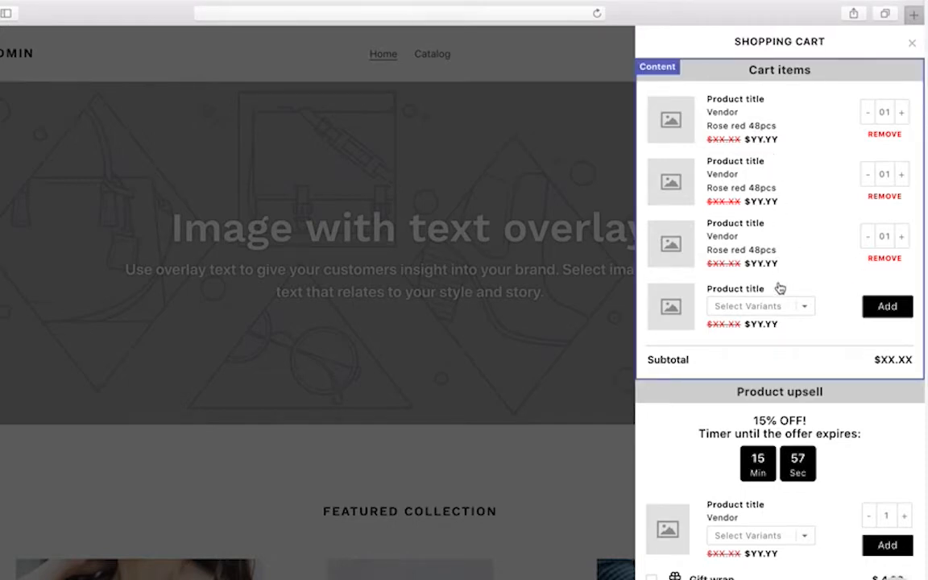
{"action": "scroll", "coordinate": [781, 360], "scroll_direction": "down", "scroll_amount": 1}
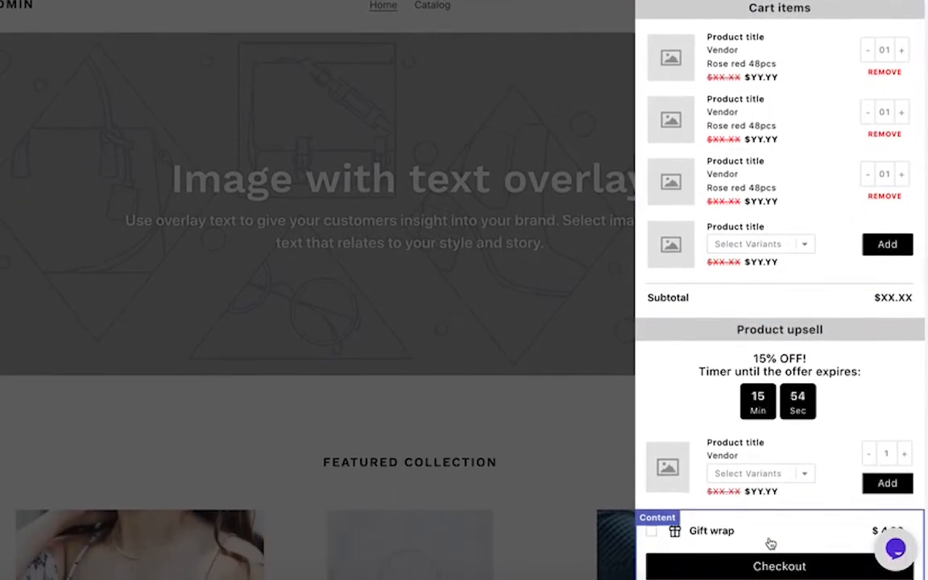
{"action": "left_click", "coordinate": [770, 542]}
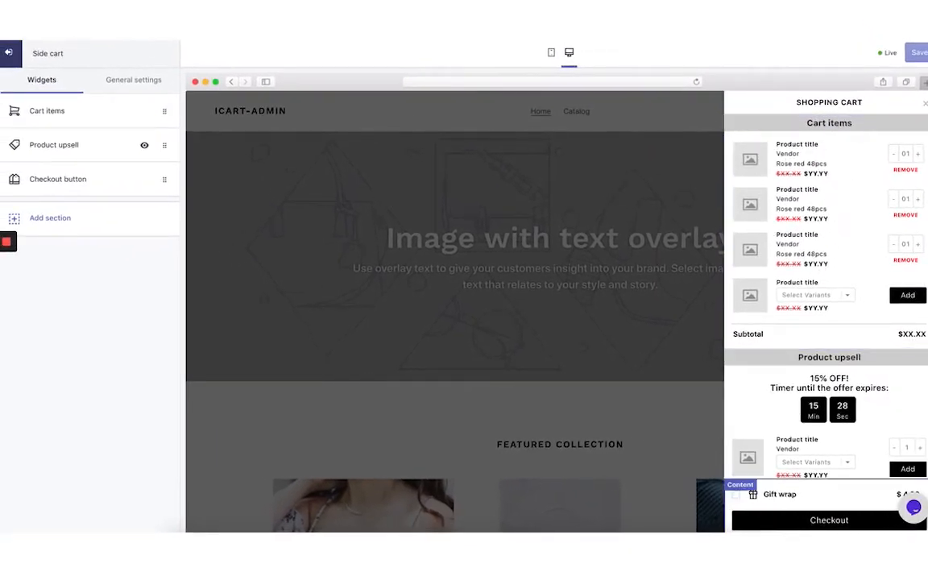
{"action": "scroll", "coordinate": [764, 414], "scroll_direction": "down", "scroll_amount": 1}
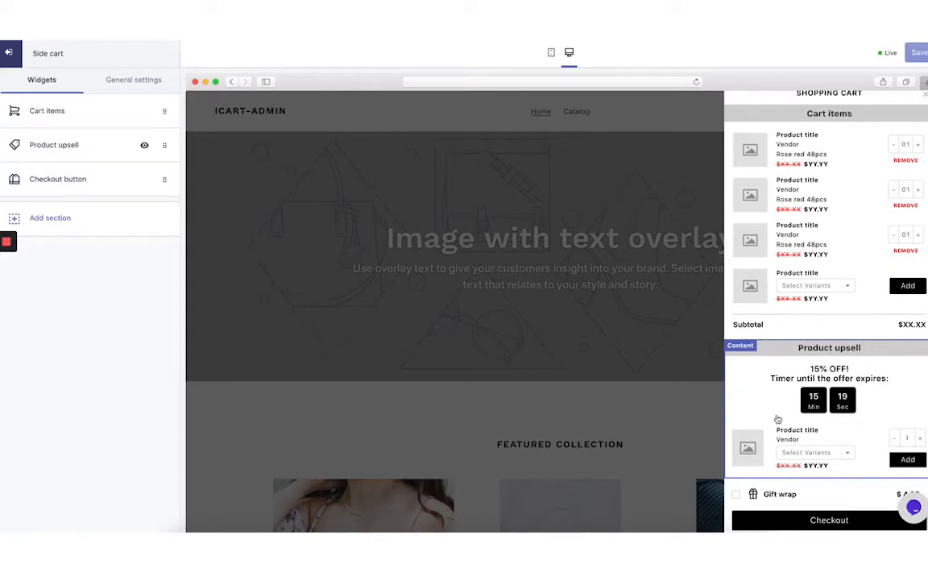
Review the Product upsell widget's settings for products to display, product title, options and discount, and return to the widget list.
{"action": "left_click", "coordinate": [66, 145]}
{"action": "scroll", "coordinate": [59, 401], "scroll_direction": "down", "scroll_amount": 1}
{"action": "scroll", "coordinate": [58, 400], "scroll_direction": "down", "scroll_amount": 15}
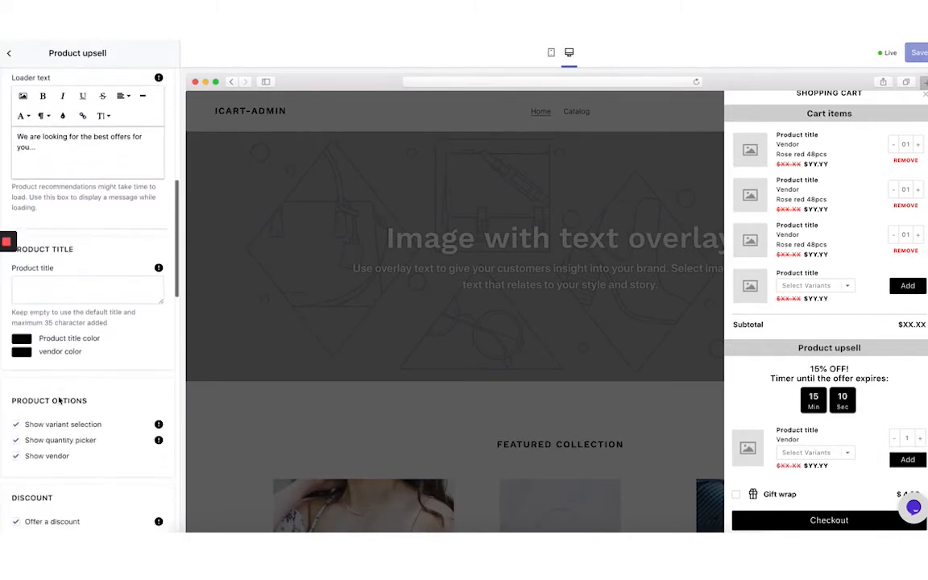
{"action": "scroll", "coordinate": [58, 403], "scroll_direction": "up", "scroll_amount": 15}
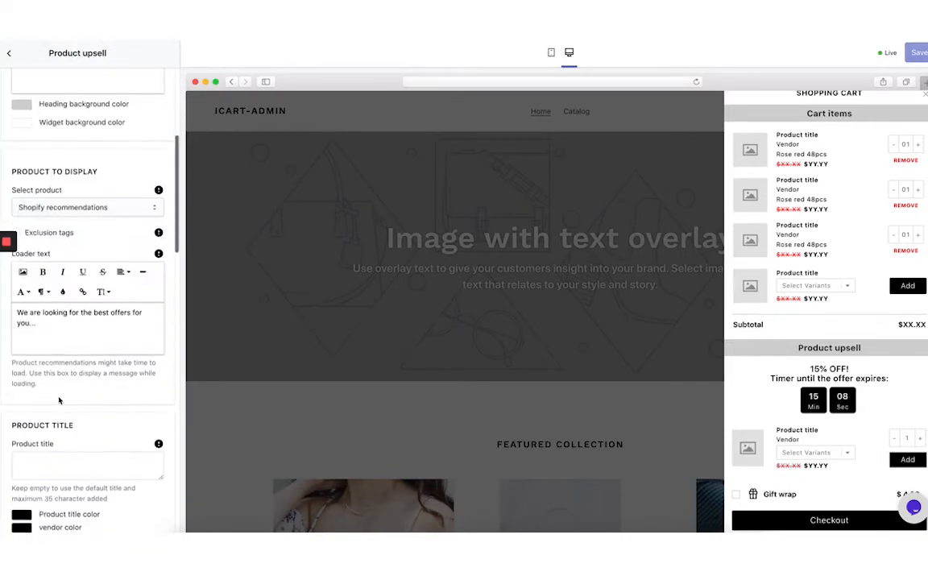
{"action": "left_click", "coordinate": [12, 54]}
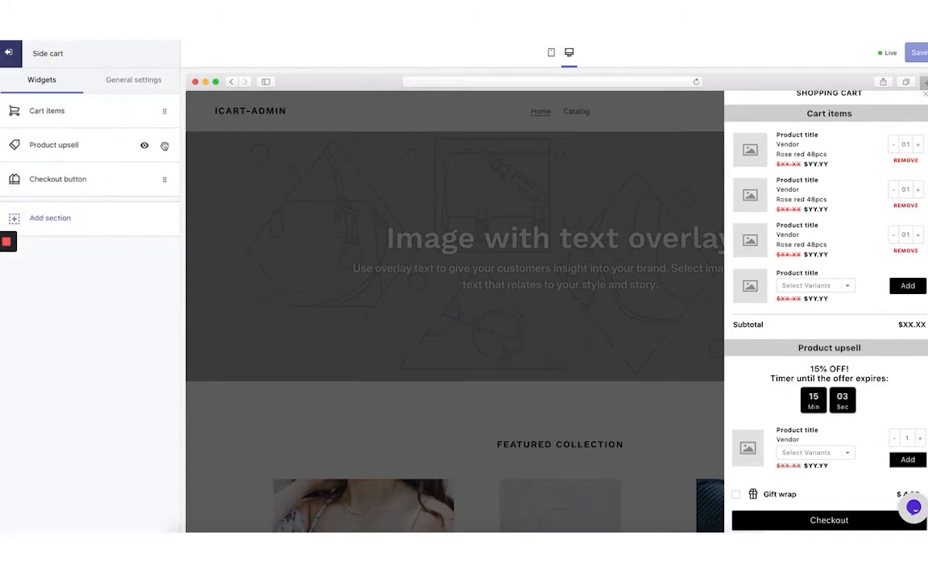
Try moving the Product upsell section above Cart items and put it back below.
{"action": "left_click_drag", "start_coordinate": [164, 145], "coordinate": [165, 100]}
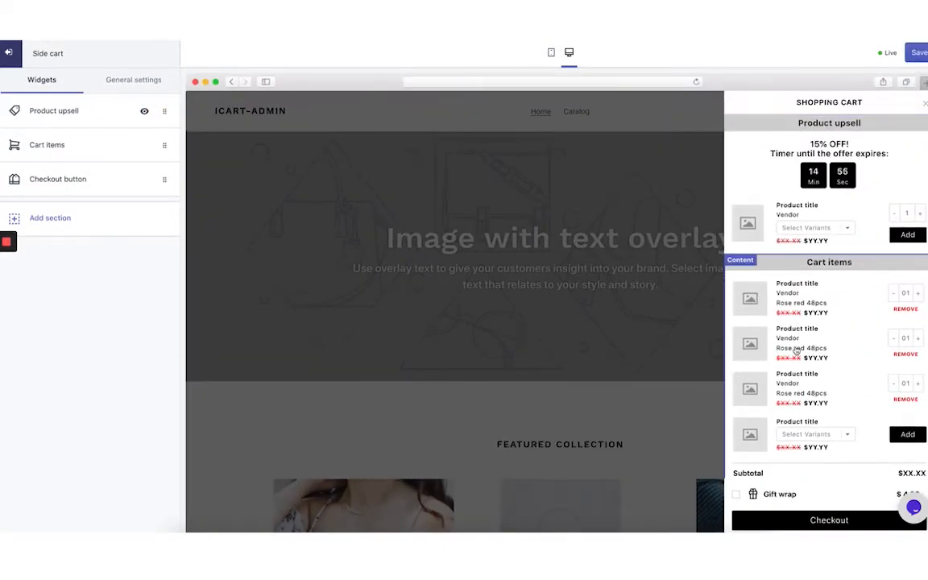
{"action": "left_click_drag", "start_coordinate": [166, 111], "coordinate": [159, 153]}
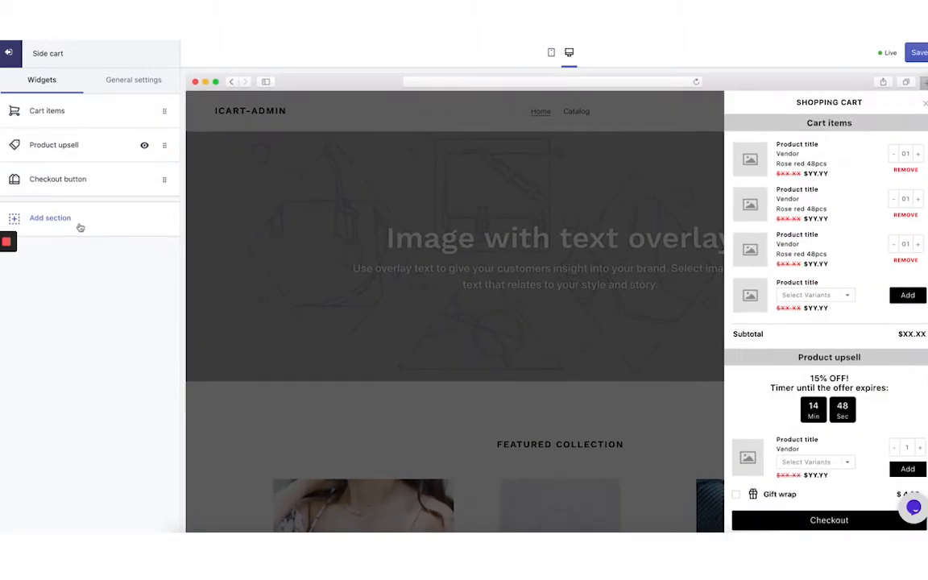
Look at the sections available to add, and make the hidden Product upsell section visible again.
{"action": "left_click", "coordinate": [61, 226]}
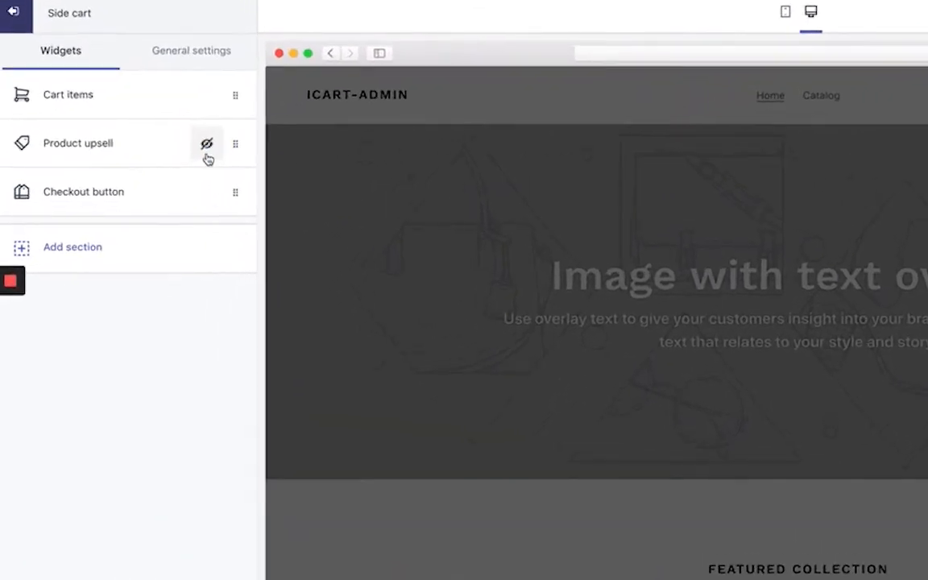
{"action": "left_click", "coordinate": [206, 147]}
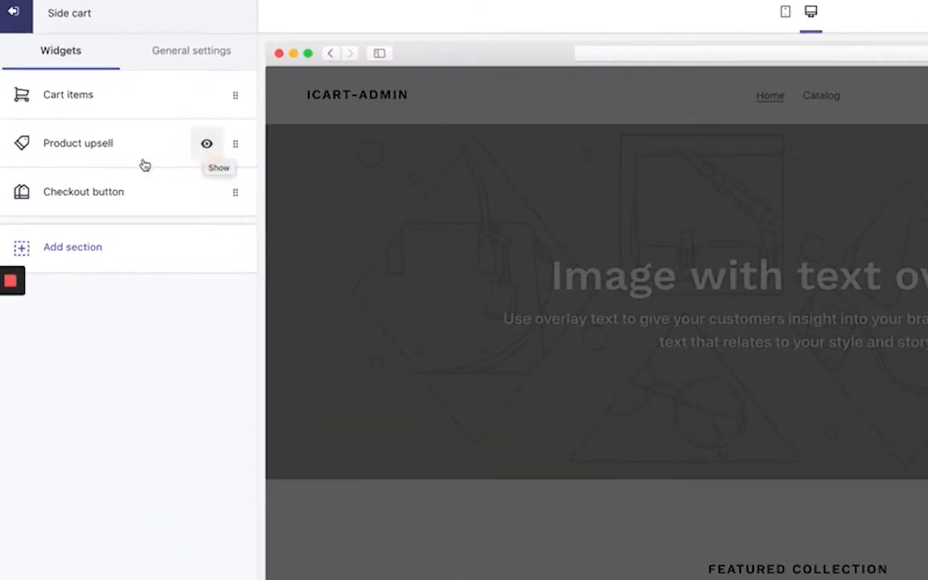
Open the Product upsell section's display rules and add a rule.
{"action": "left_click", "coordinate": [111, 150]}
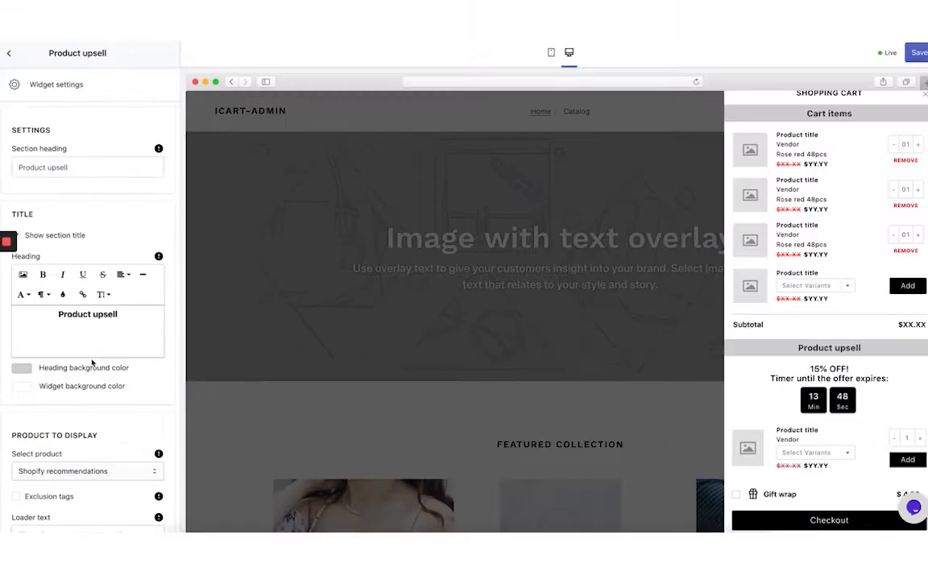
{"action": "left_click", "coordinate": [91, 82]}
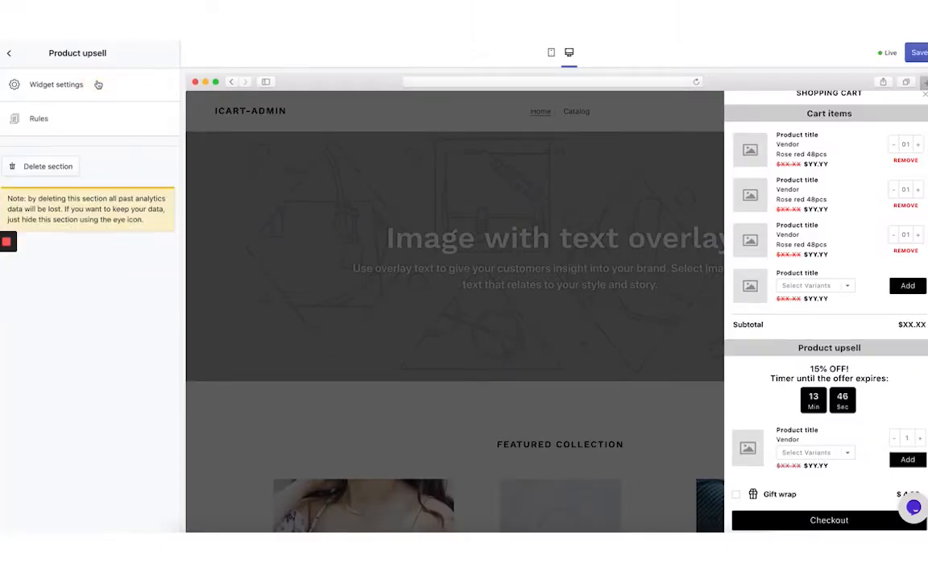
{"action": "left_click", "coordinate": [35, 120]}
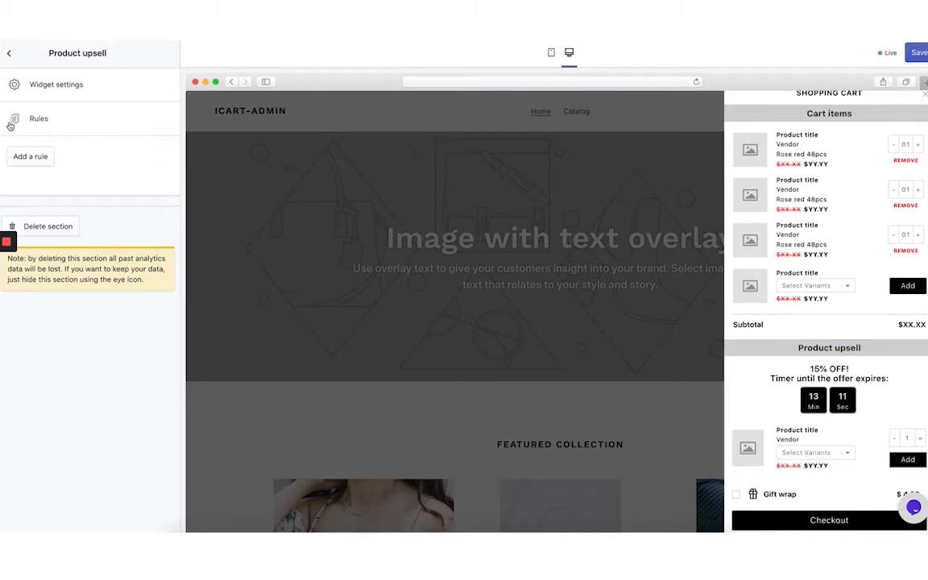
{"action": "left_click", "coordinate": [31, 157]}
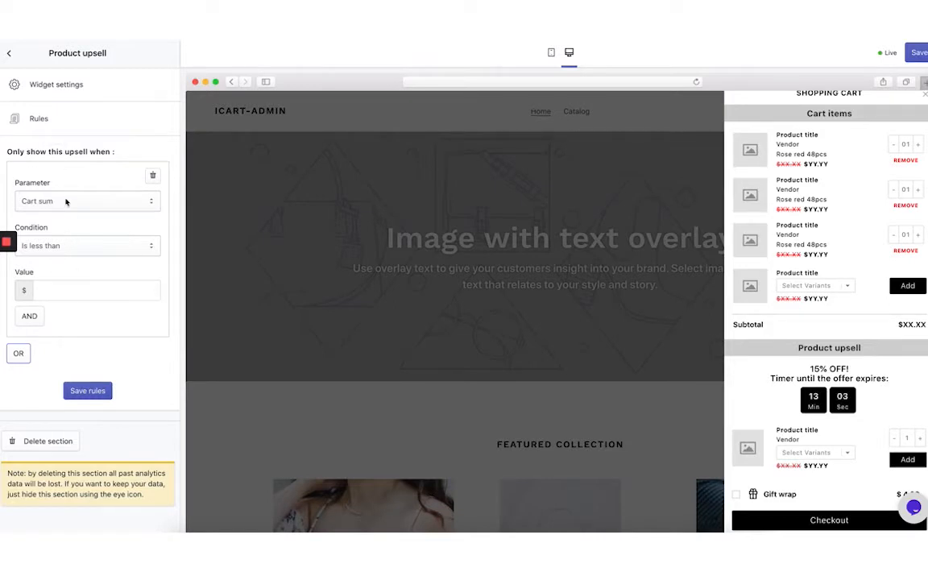
Set the rule to show the upsell when Cart sum is greater than $100, and save the rules.
{"action": "left_click", "coordinate": [104, 193]}
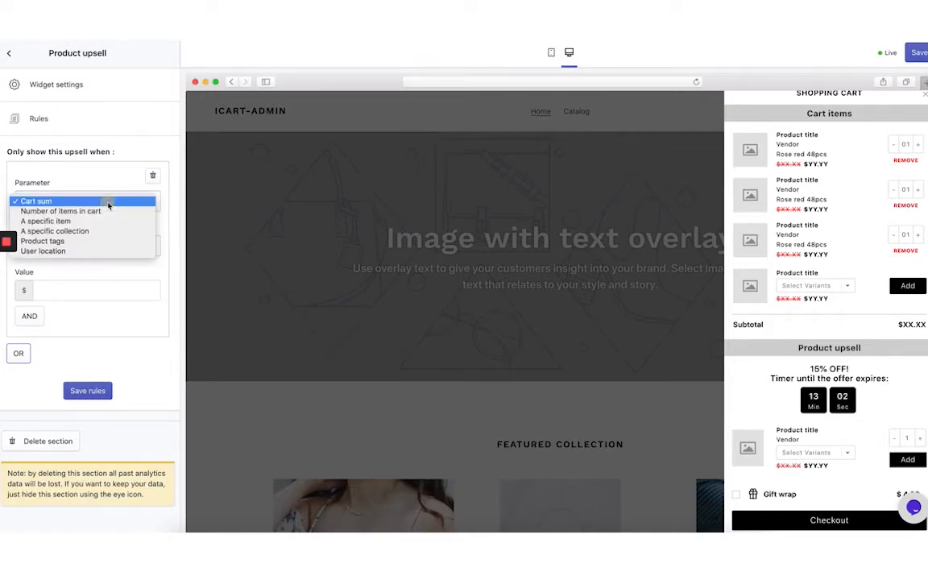
{"action": "left_click", "coordinate": [63, 201]}
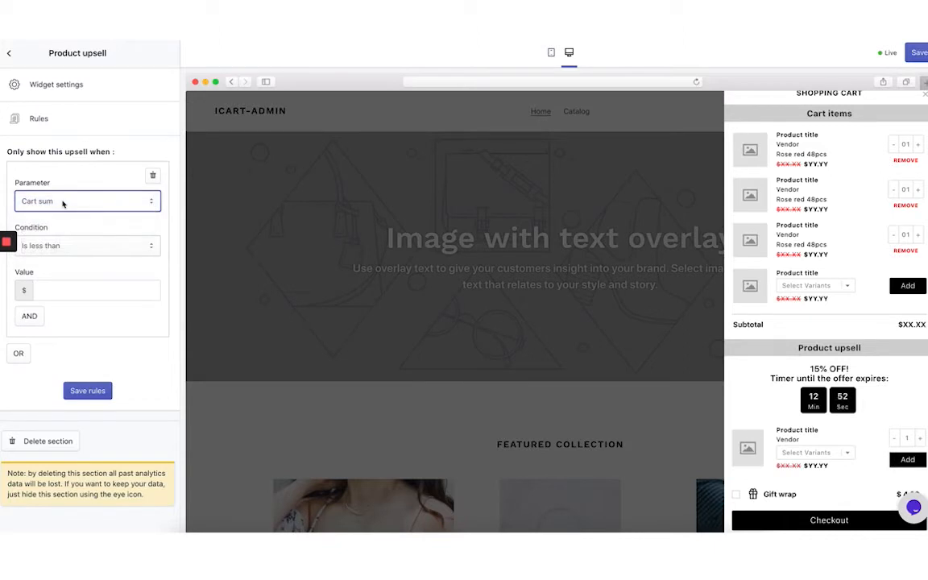
{"action": "left_click", "coordinate": [100, 201]}
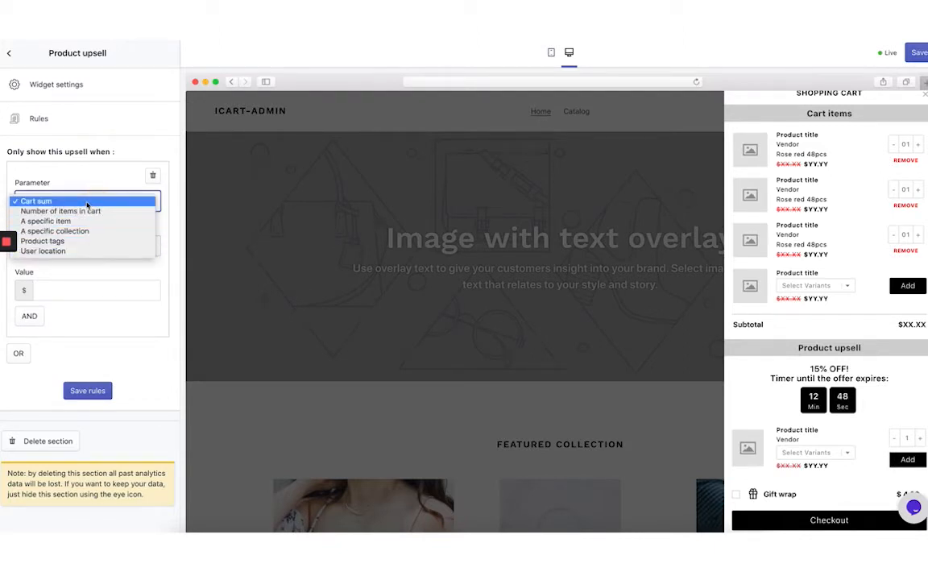
{"action": "left_click", "coordinate": [83, 201]}
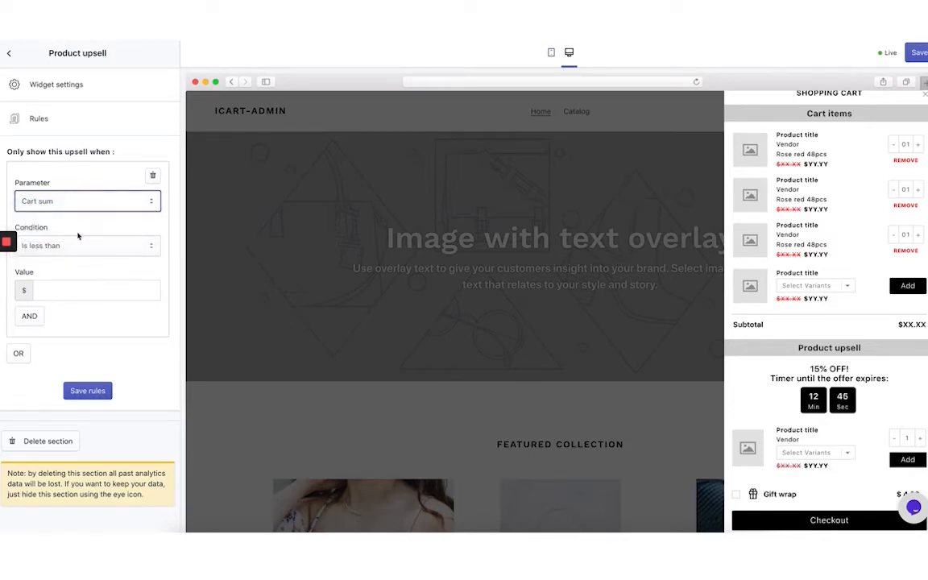
{"action": "left_click", "coordinate": [75, 247]}
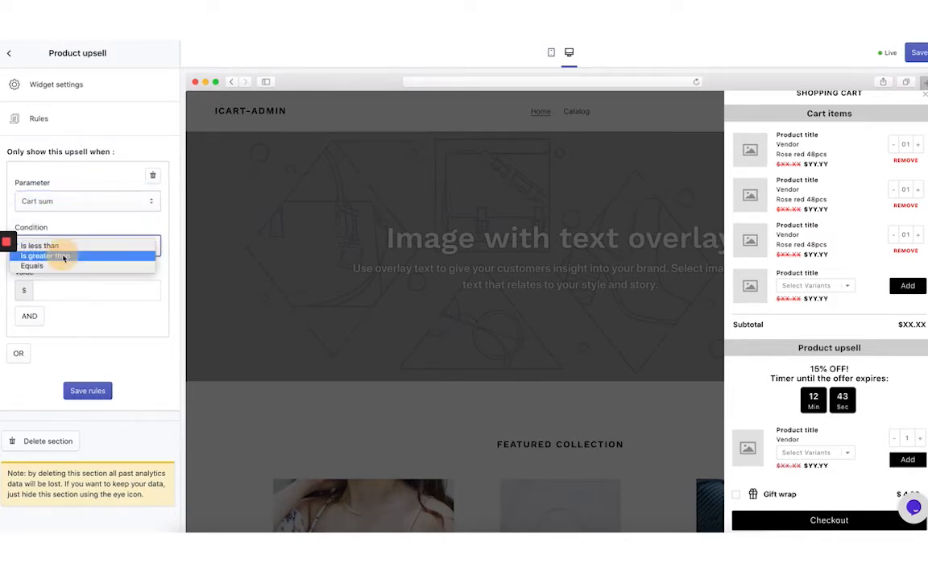
{"action": "left_click", "coordinate": [62, 256]}
{"action": "left_click", "coordinate": [54, 285]}
{"action": "type", "text": "100"}
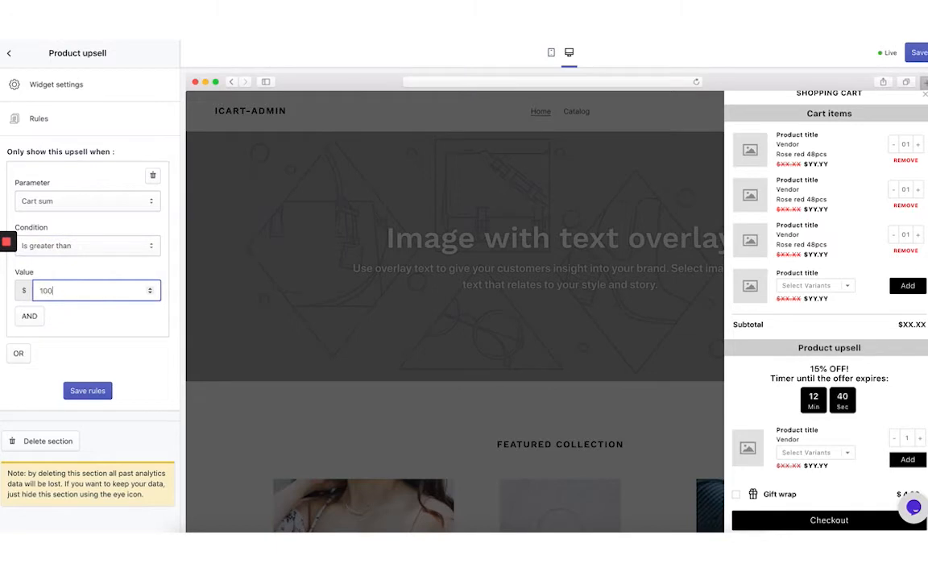
{"action": "left_click", "coordinate": [89, 391]}
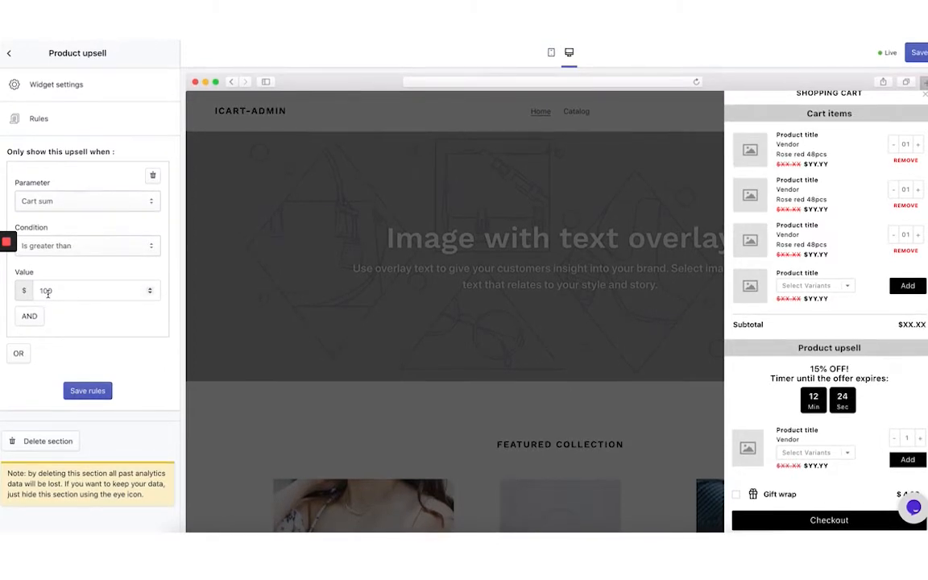
Add an OR rule showing the upsell when Number of items in cart is greater than 10, and save the rules.
{"action": "left_click", "coordinate": [18, 353]}
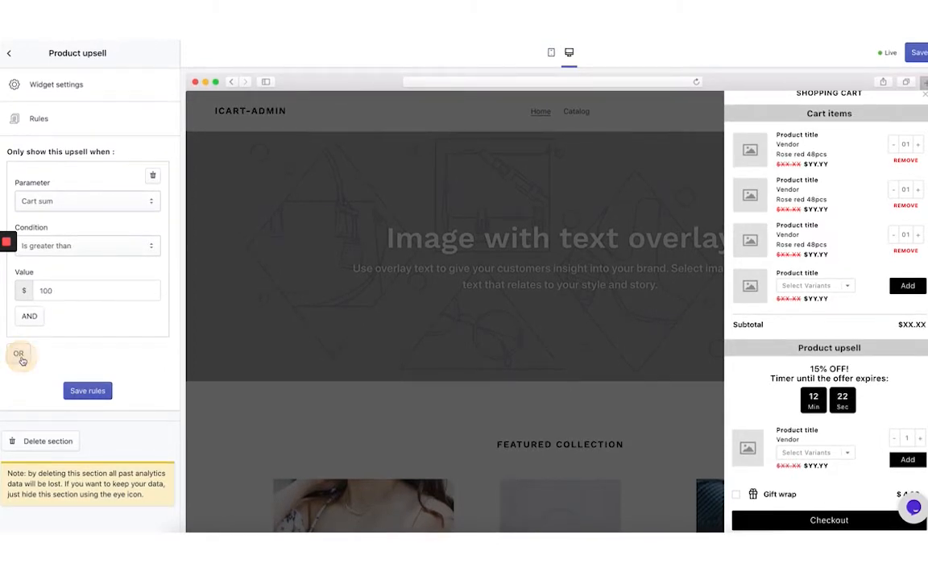
{"action": "scroll", "coordinate": [61, 338], "scroll_direction": "down", "scroll_amount": 2}
{"action": "left_click", "coordinate": [53, 319]}
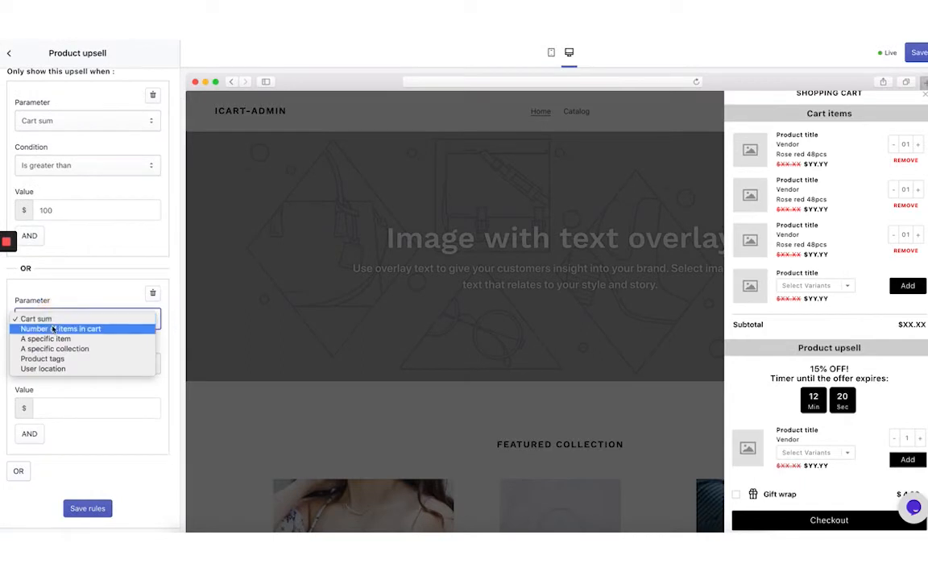
{"action": "left_click", "coordinate": [53, 329]}
{"action": "left_click", "coordinate": [52, 363]}
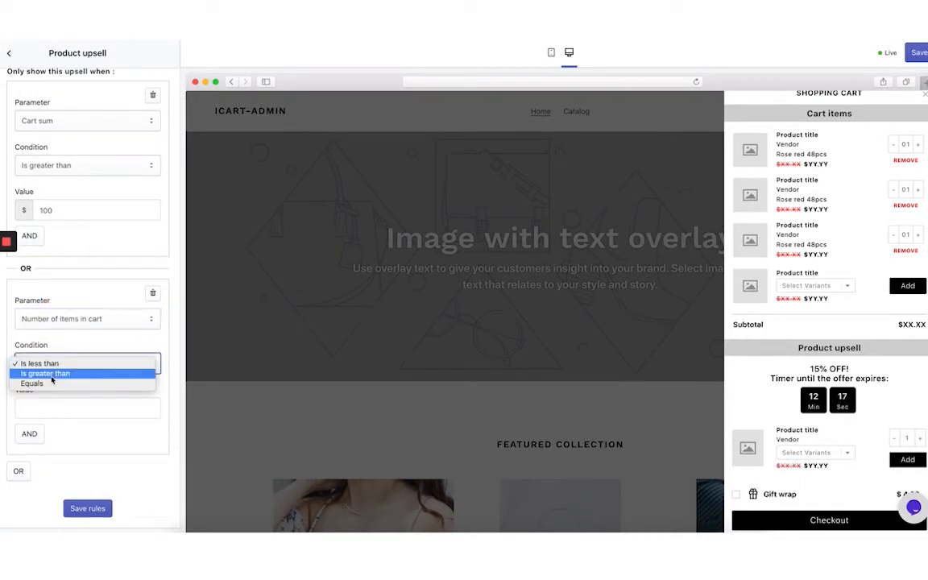
{"action": "left_click", "coordinate": [44, 360]}
{"action": "left_click", "coordinate": [45, 400]}
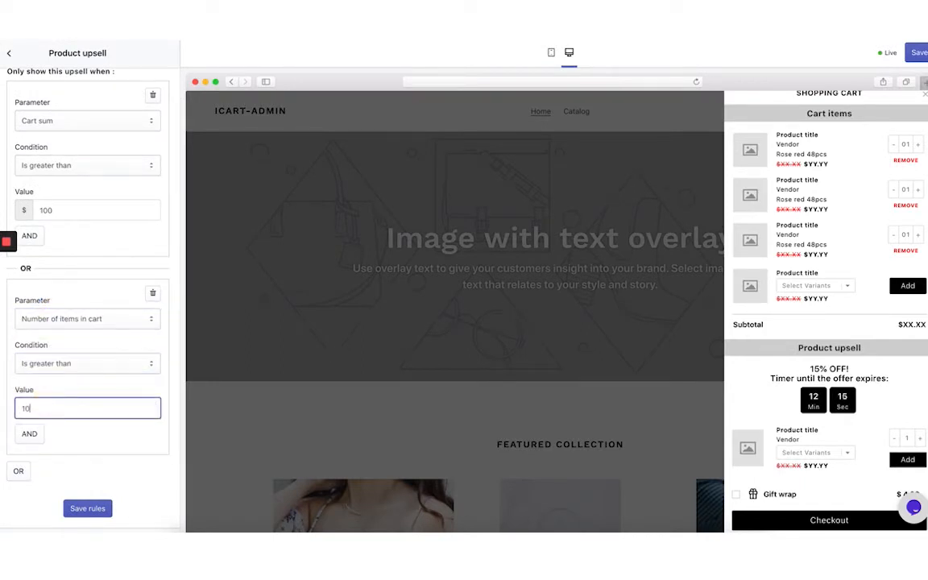
{"action": "left_click", "coordinate": [88, 509]}
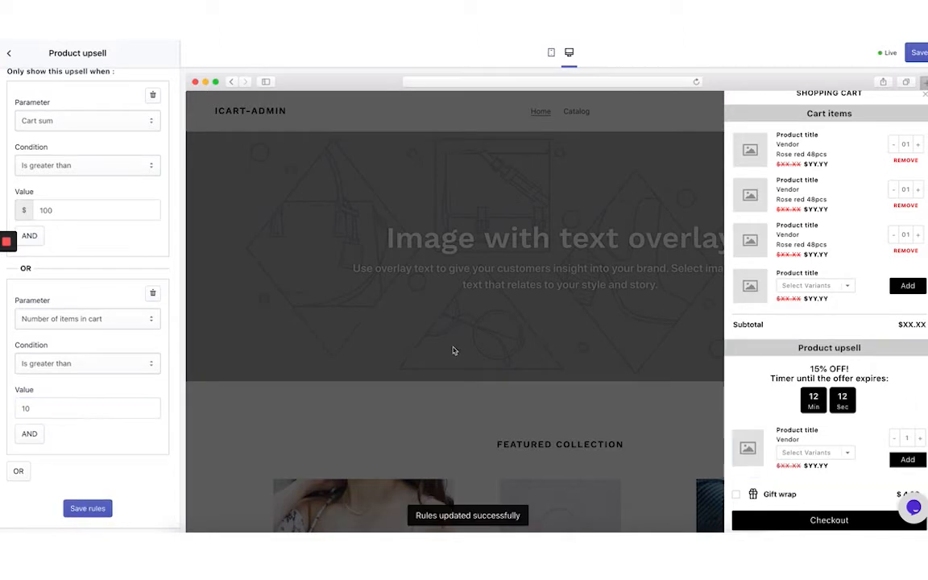
Delete both display rules from the Product upsell section and return to the side cart's widget list.
{"action": "left_click", "coordinate": [153, 295]}
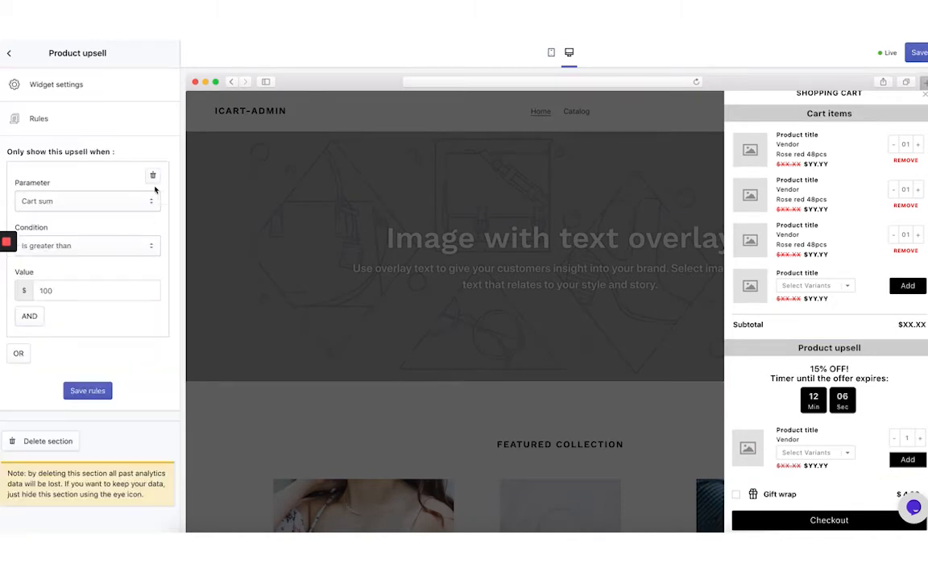
{"action": "left_click", "coordinate": [154, 176]}
{"action": "left_click", "coordinate": [62, 121]}
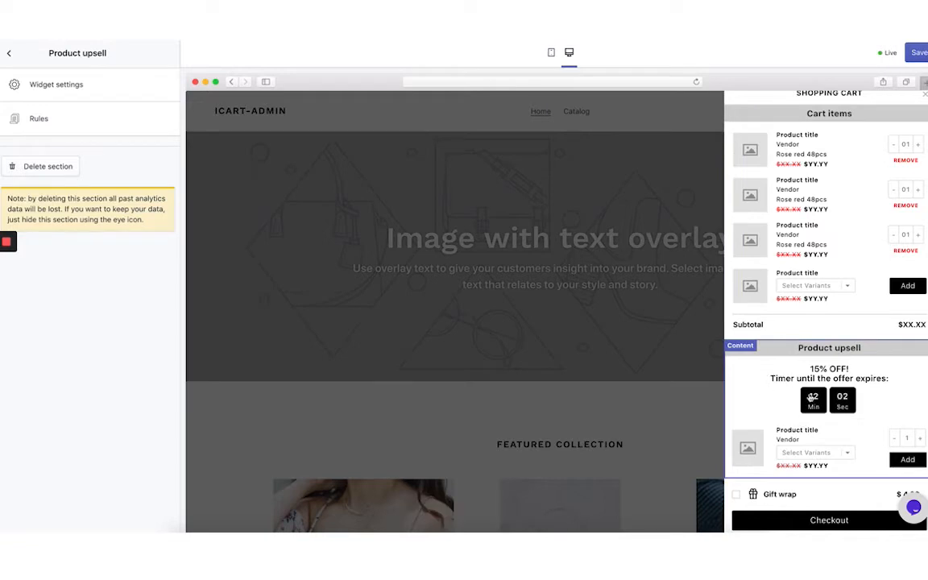
{"action": "left_click", "coordinate": [8, 54]}
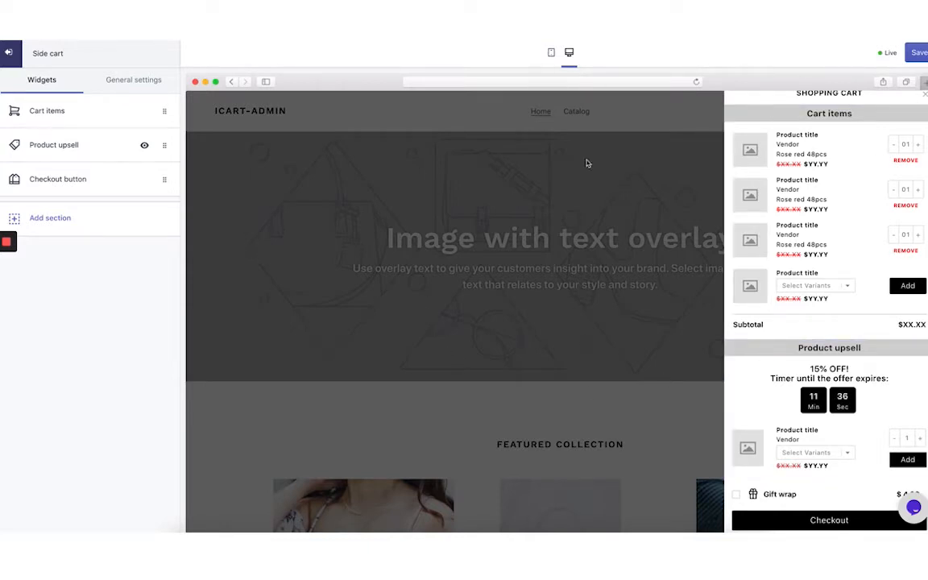
Preview the side cart on mobile, looking through its sections and closing and reopening the cart.
{"action": "left_click", "coordinate": [551, 54]}
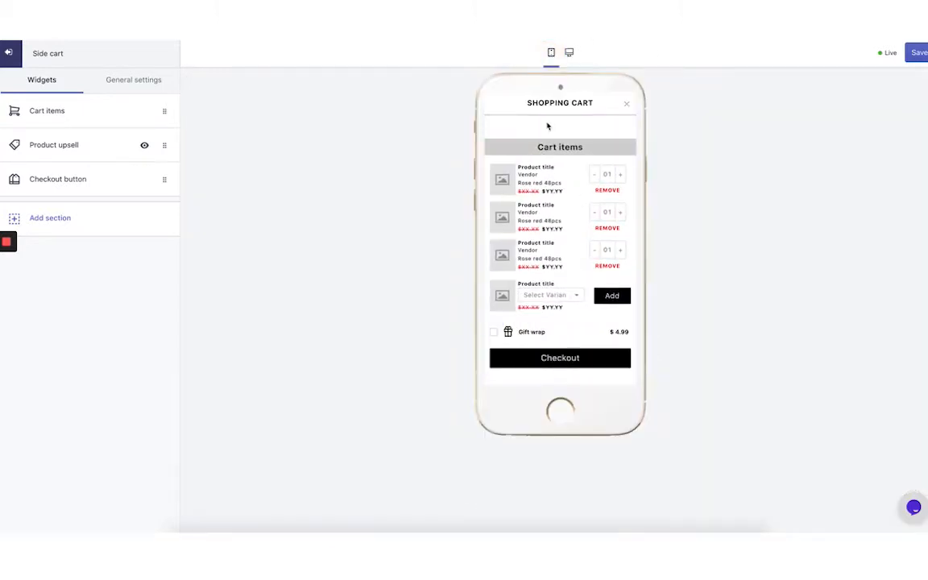
{"action": "scroll", "coordinate": [535, 256], "scroll_direction": "down", "scroll_amount": 4}
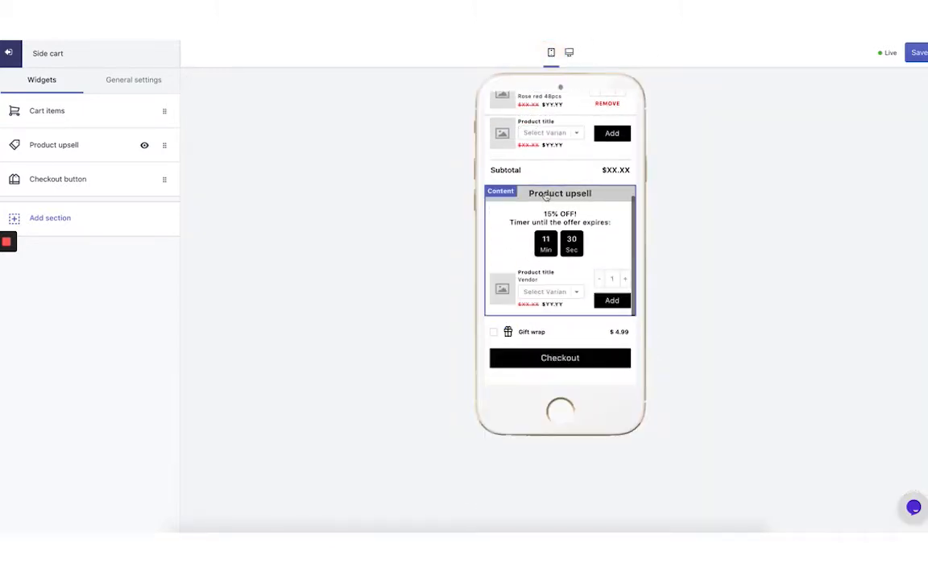
{"action": "scroll", "coordinate": [545, 196], "scroll_direction": "up", "scroll_amount": 5}
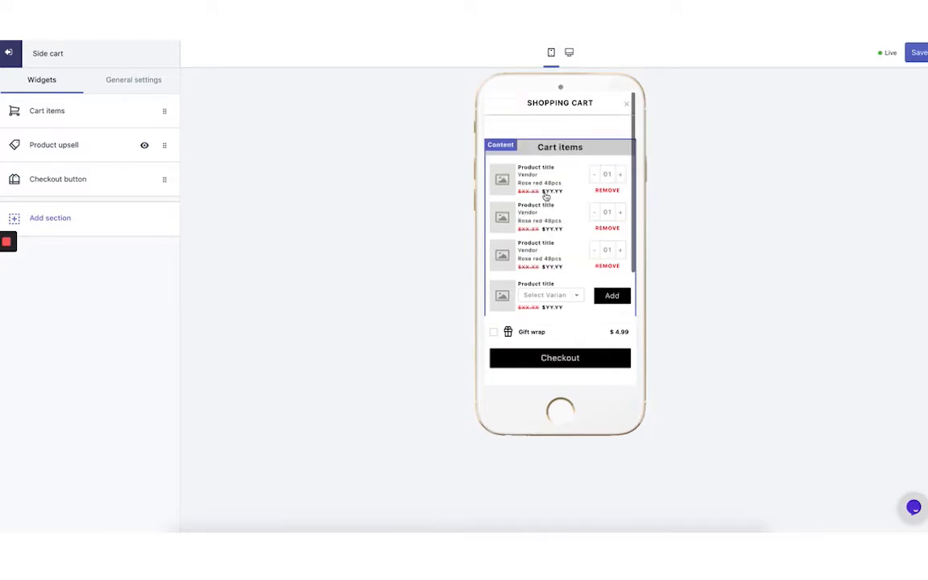
{"action": "left_click", "coordinate": [626, 109]}
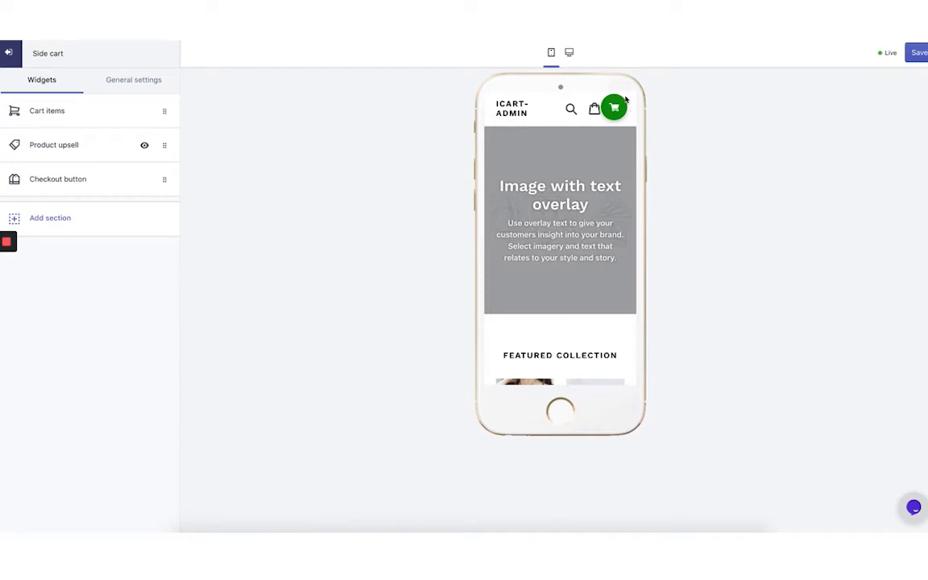
{"action": "left_click", "coordinate": [614, 107]}
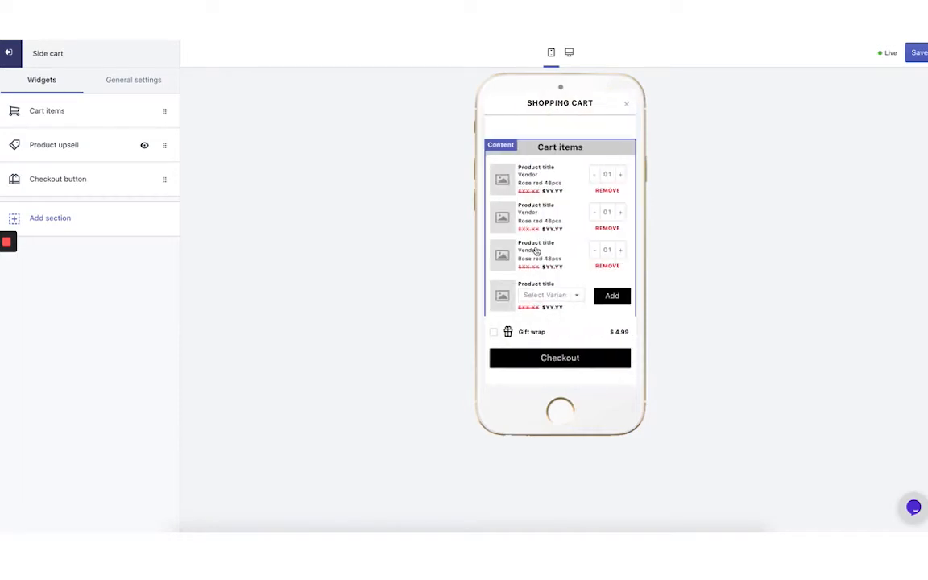
Return to the desktop preview and close and reopen the side cart there.
{"action": "left_click", "coordinate": [569, 52]}
{"action": "left_click", "coordinate": [924, 106]}
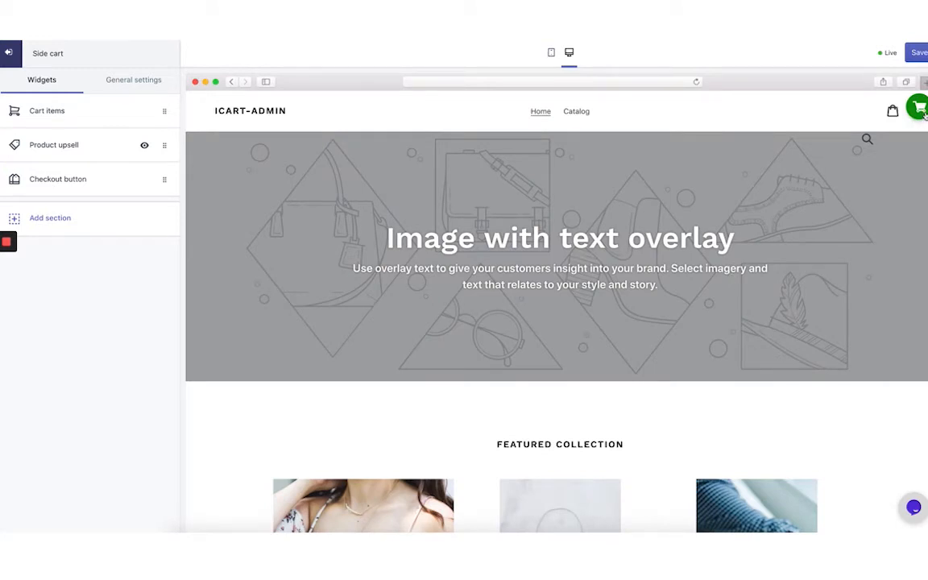
{"action": "left_click", "coordinate": [921, 111]}
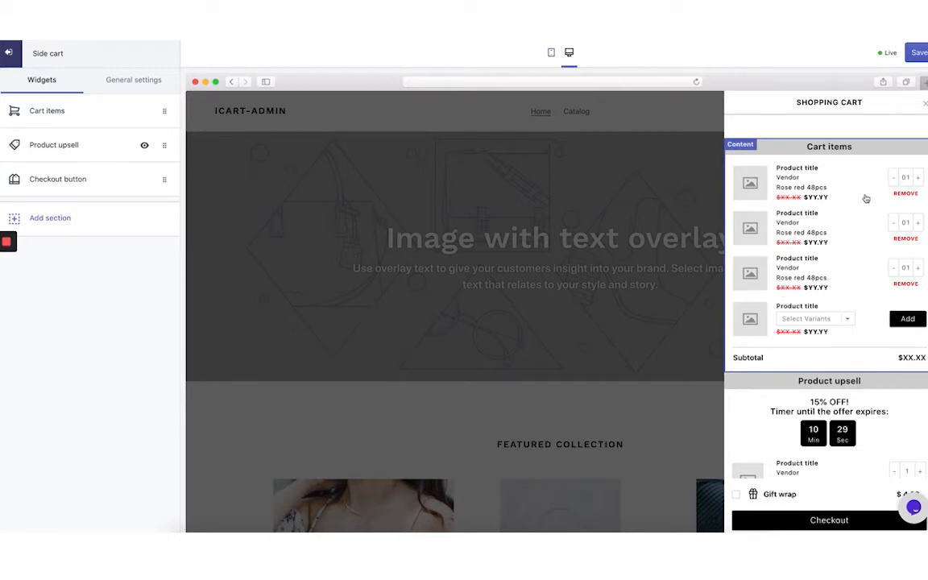
Open the Cart items section's settings and expand the Product upsell under Other upsell.
{"action": "left_click", "coordinate": [866, 283]}
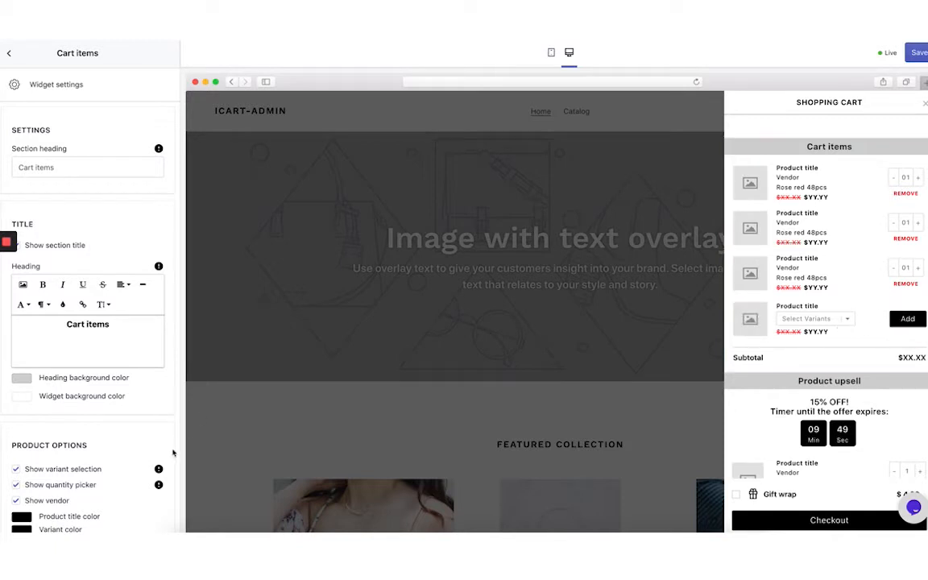
{"action": "scroll", "coordinate": [84, 395], "scroll_direction": "down", "scroll_amount": 10}
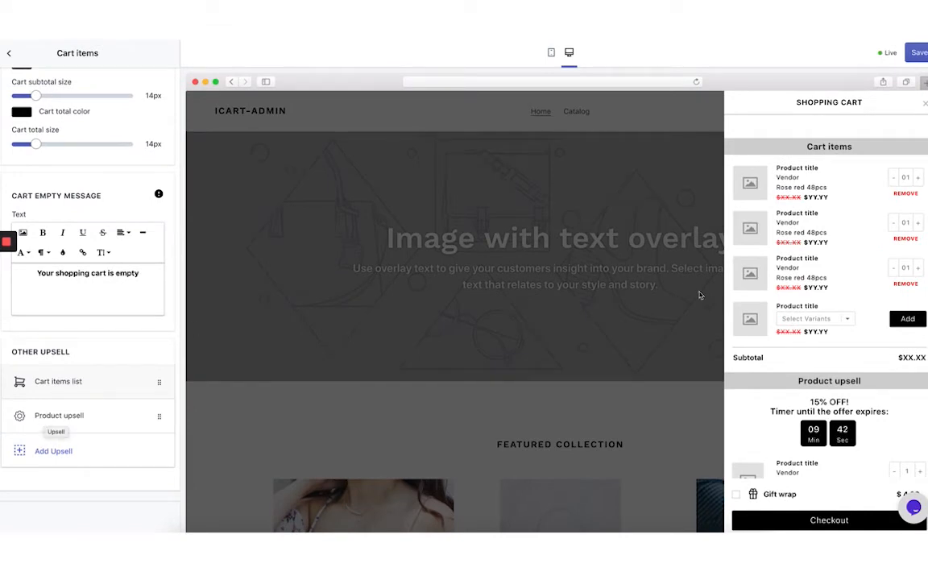
{"action": "left_click", "coordinate": [68, 419]}
{"action": "scroll", "coordinate": [69, 421], "scroll_direction": "down", "scroll_amount": 5}
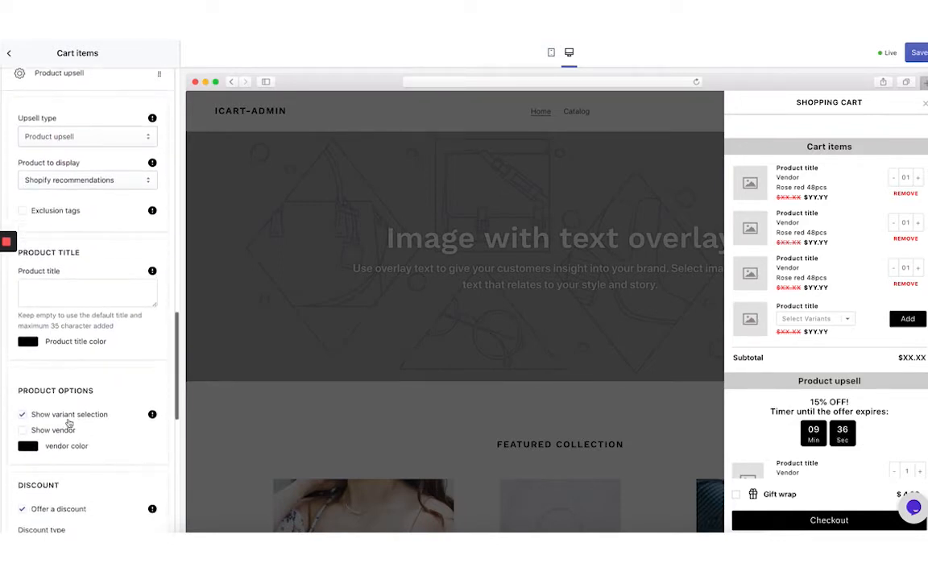
Set the Cart items upsell's Add button background color to slate blue.
{"action": "scroll", "coordinate": [68, 422], "scroll_direction": "down", "scroll_amount": 2}
{"action": "scroll", "coordinate": [69, 422], "scroll_direction": "down", "scroll_amount": 3}
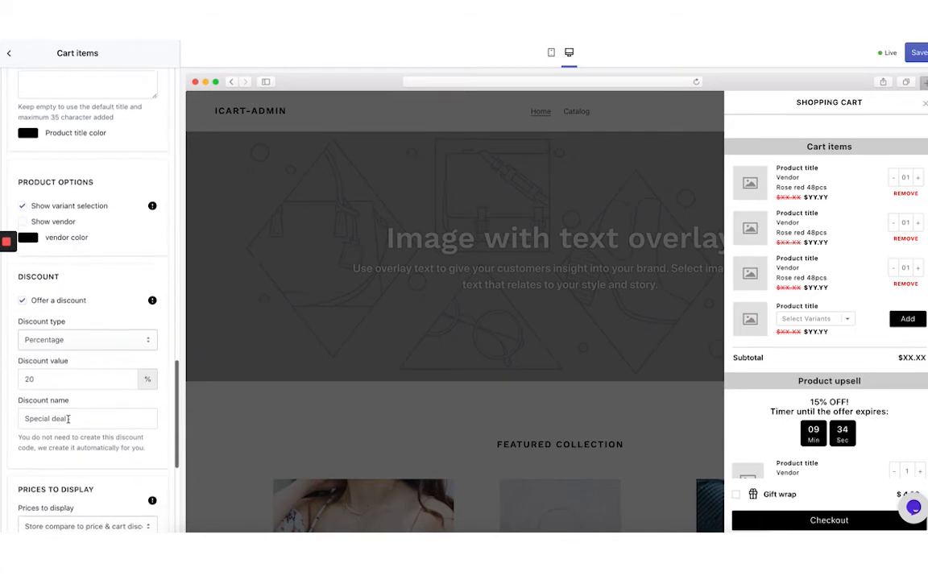
{"action": "scroll", "coordinate": [70, 422], "scroll_direction": "down", "scroll_amount": 3}
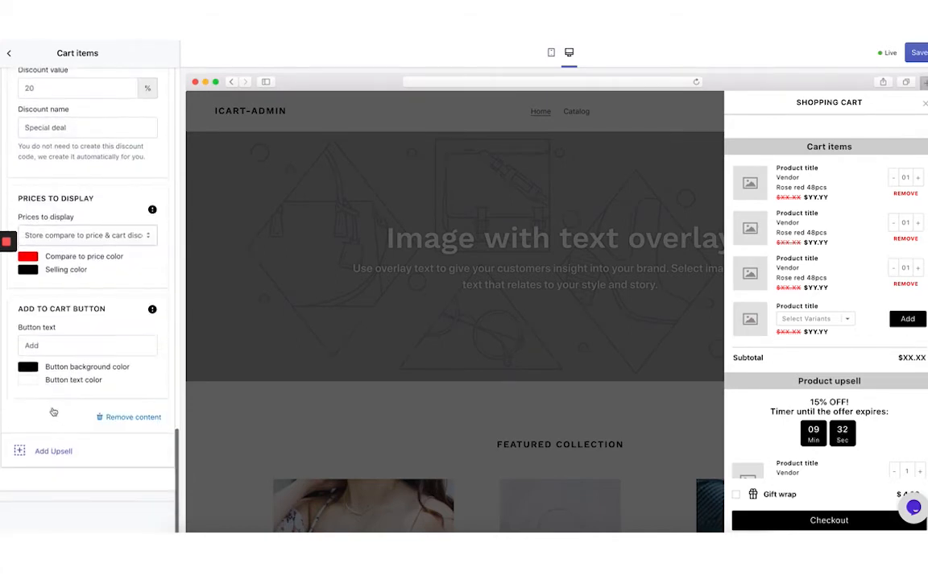
{"action": "left_click", "coordinate": [27, 366]}
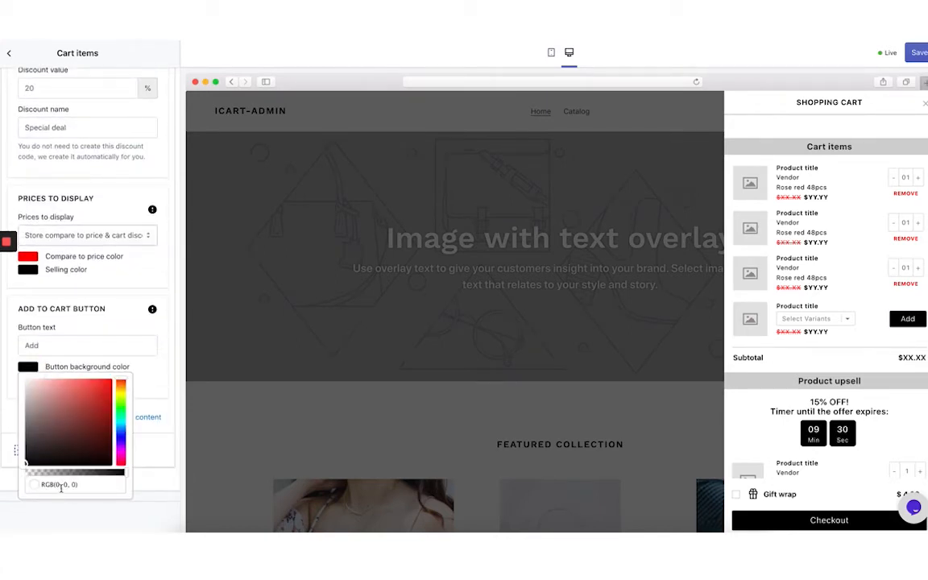
{"action": "left_click", "coordinate": [141, 287]}
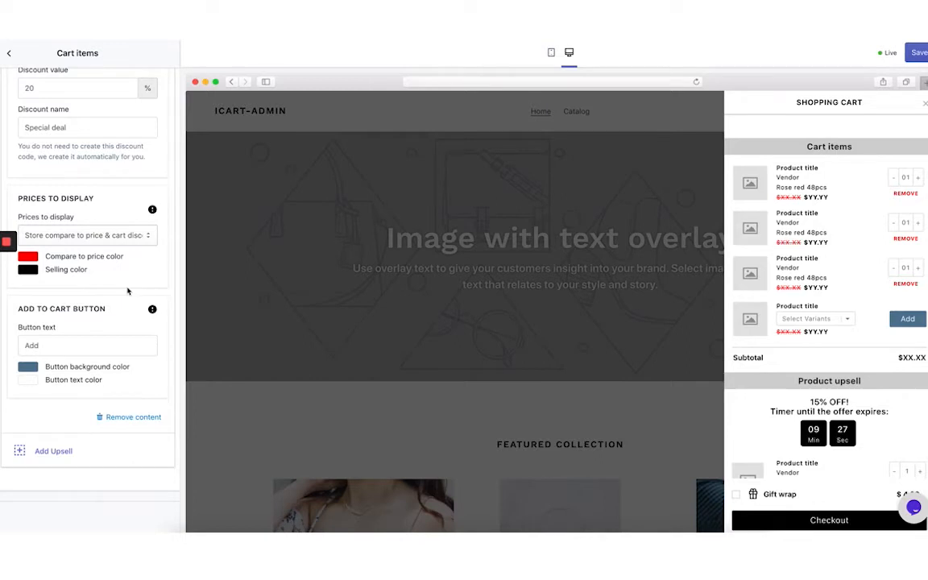
Try Random product as the Cart items upsell's product to display, and set it back to Shopify recommendations.
{"action": "scroll", "coordinate": [128, 291], "scroll_direction": "up", "scroll_amount": 1}
{"action": "scroll", "coordinate": [128, 291], "scroll_direction": "up", "scroll_amount": 9}
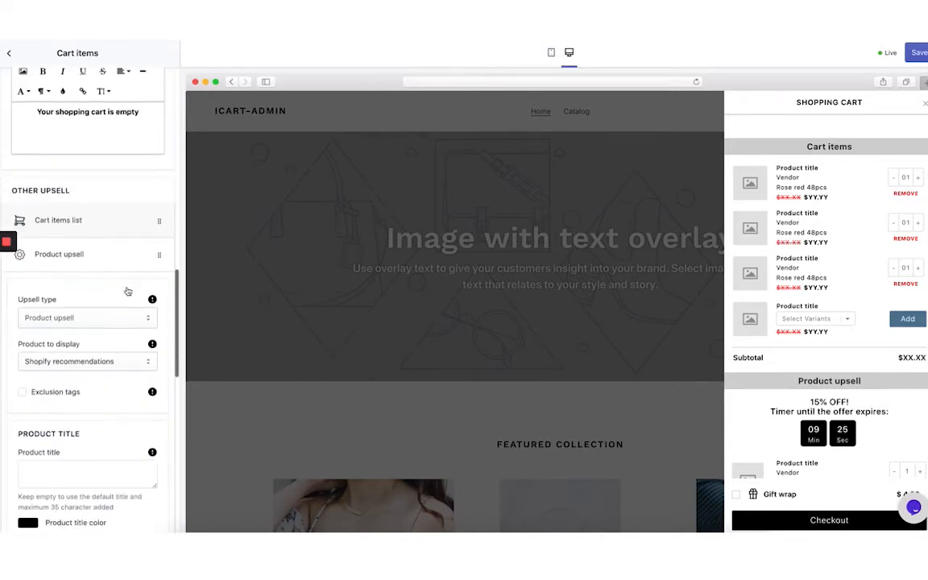
{"action": "scroll", "coordinate": [128, 291], "scroll_direction": "down", "scroll_amount": 1}
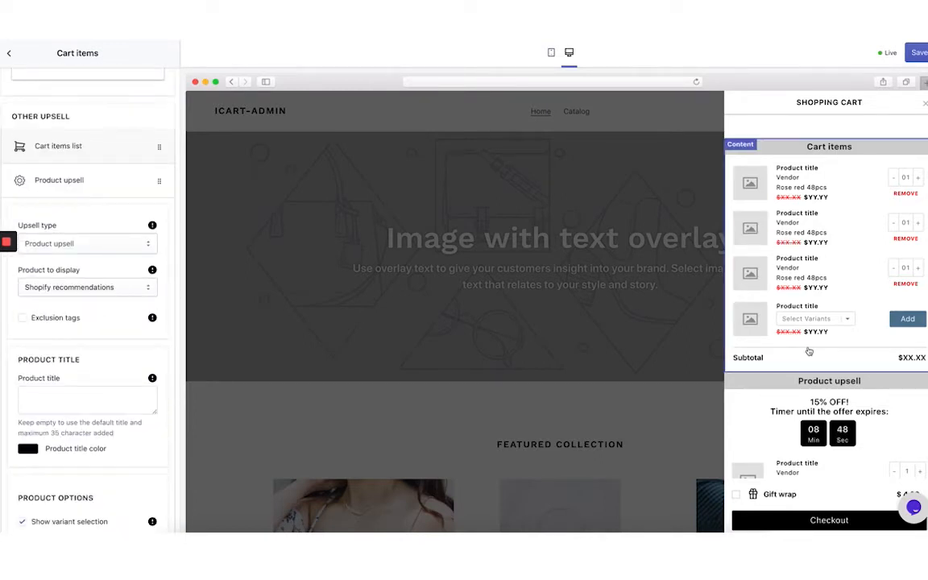
{"action": "scroll", "coordinate": [823, 340], "scroll_direction": "down", "scroll_amount": 2}
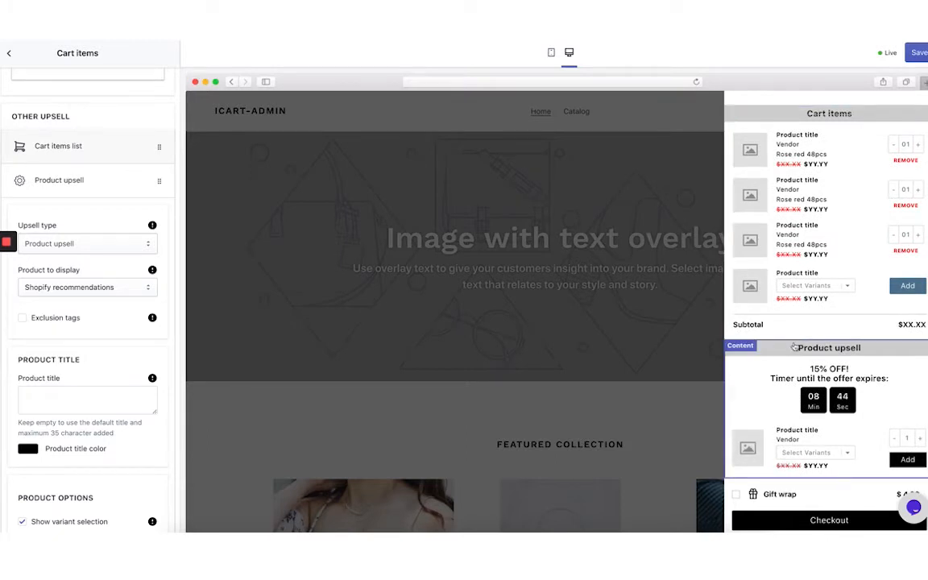
{"action": "scroll", "coordinate": [793, 346], "scroll_direction": "up", "scroll_amount": 2}
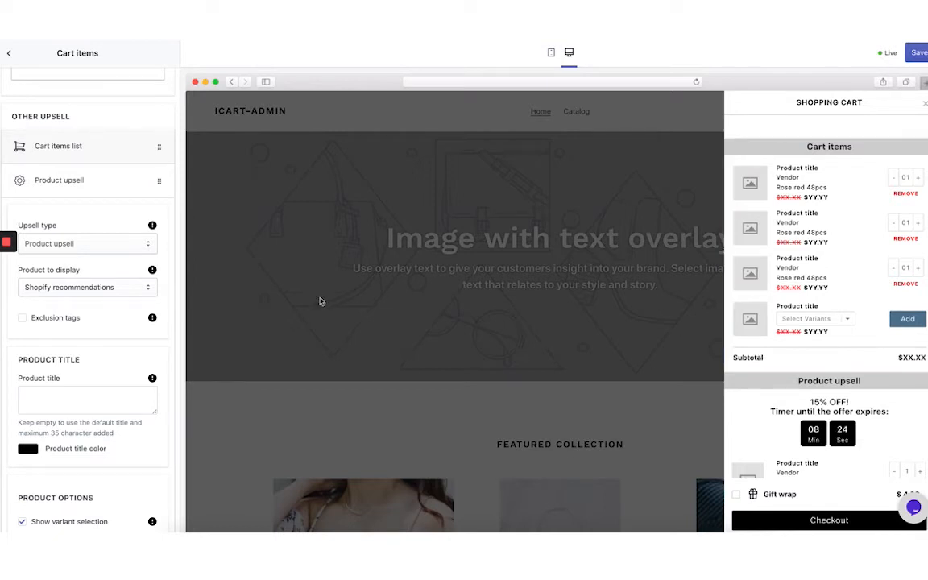
{"action": "left_click", "coordinate": [138, 290]}
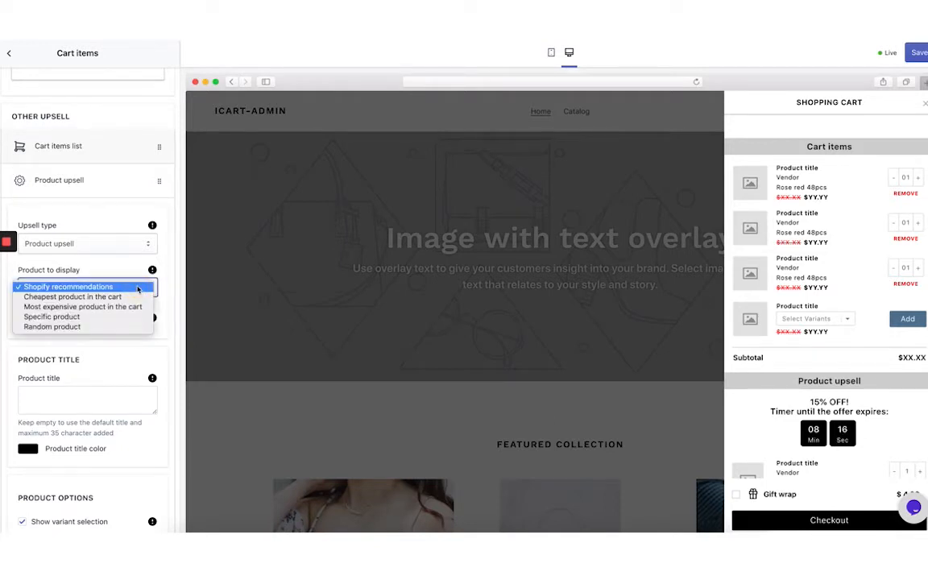
{"action": "left_click", "coordinate": [75, 326]}
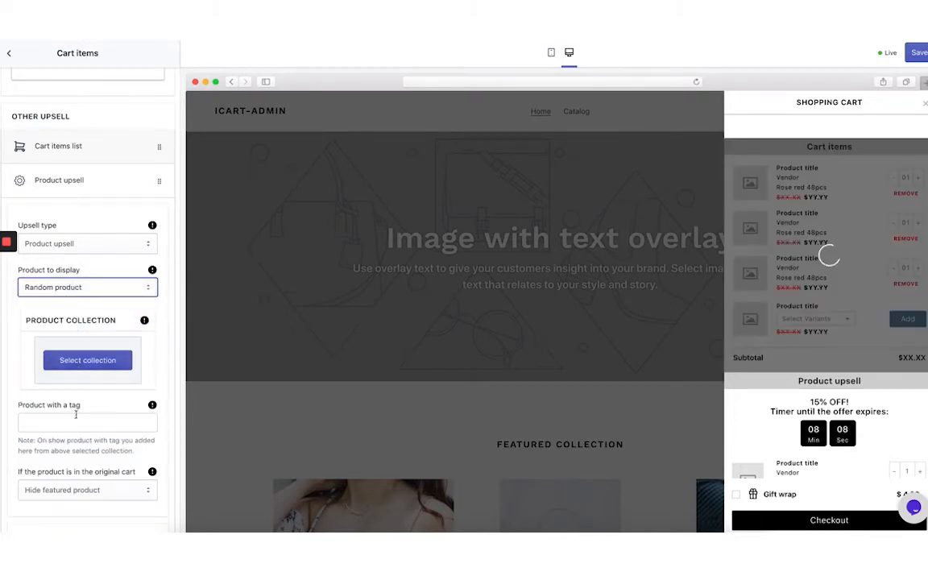
{"action": "left_click", "coordinate": [119, 284]}
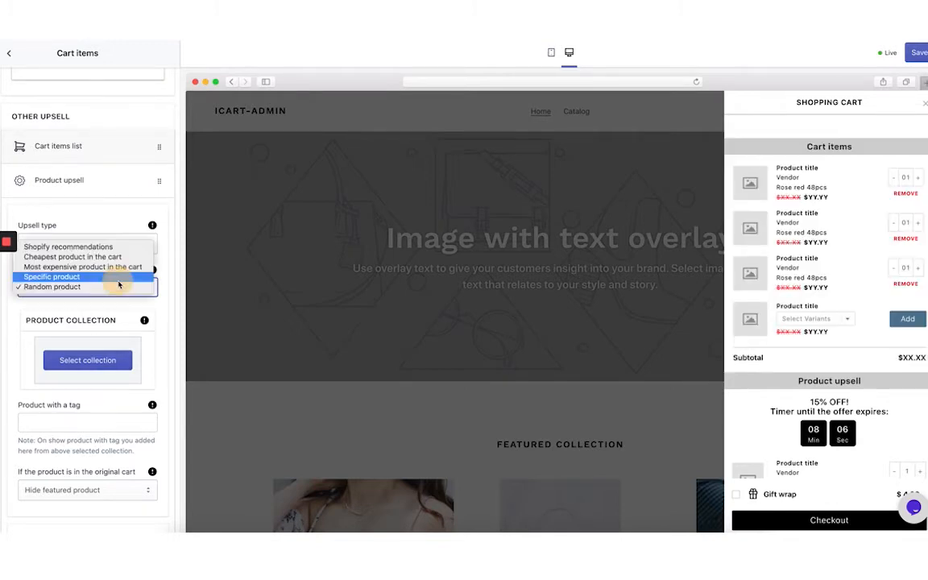
{"action": "left_click", "coordinate": [76, 245]}
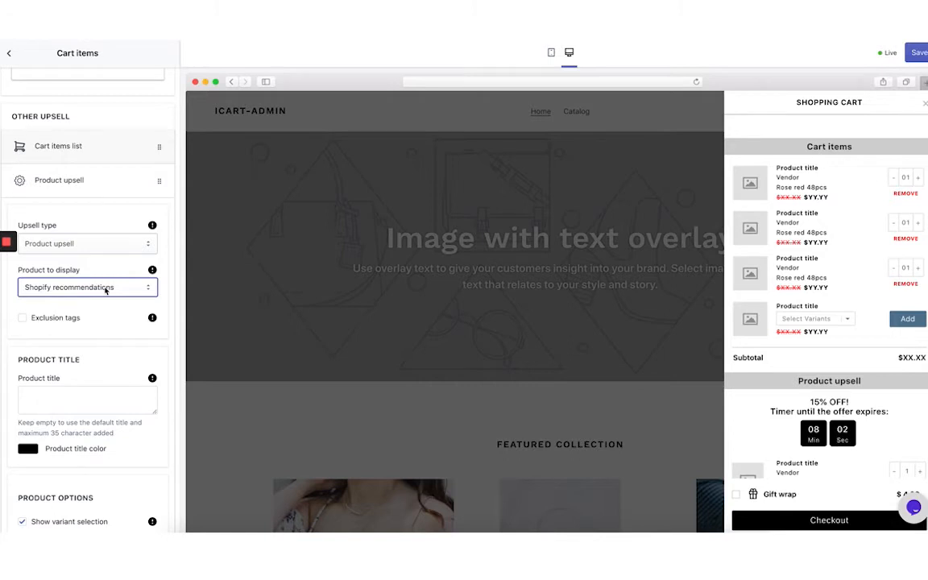
Open the separate Product upsell section's widget settings and look through its product, discount, timer, price and button options.
{"action": "scroll", "coordinate": [781, 331], "scroll_direction": "down", "scroll_amount": 1}
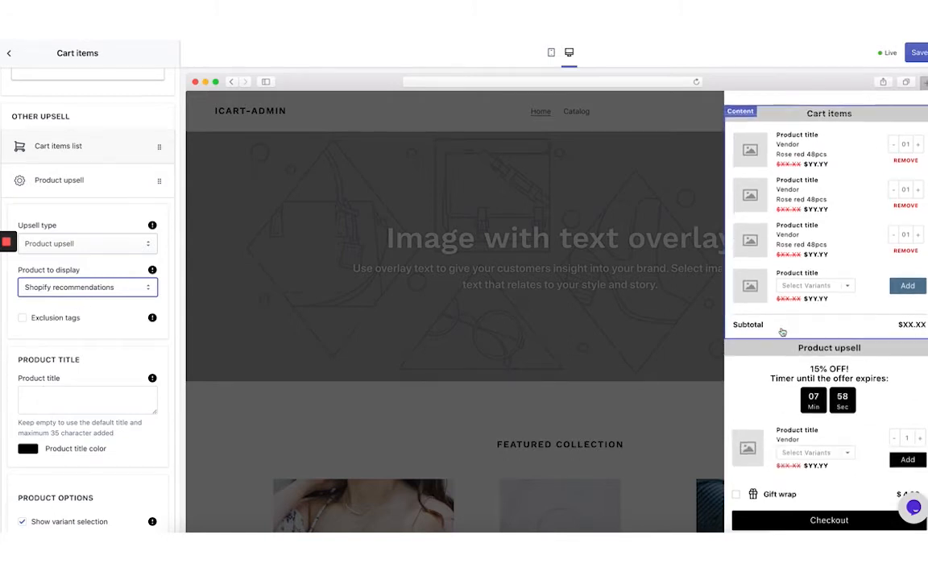
{"action": "left_click", "coordinate": [757, 358]}
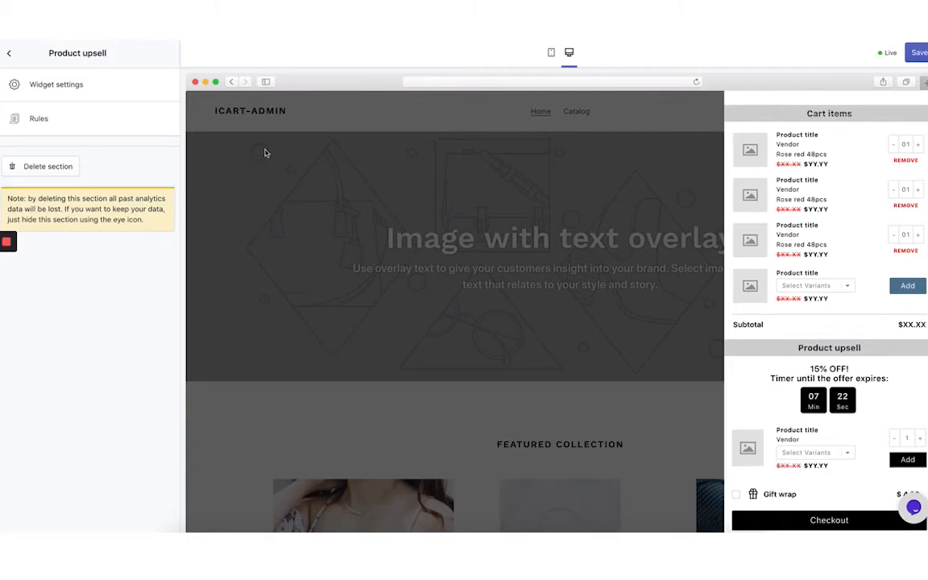
{"action": "left_click", "coordinate": [74, 81]}
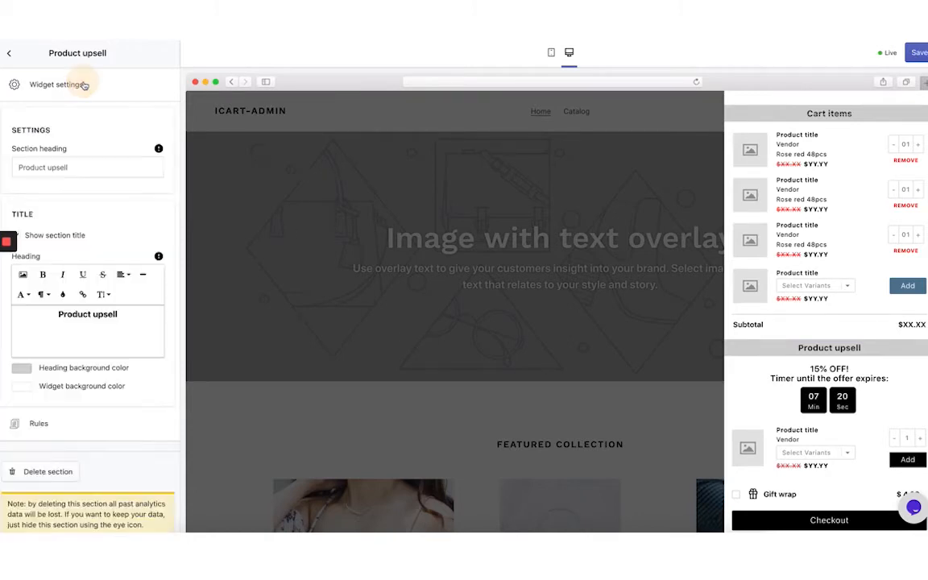
{"action": "scroll", "coordinate": [88, 306], "scroll_direction": "down", "scroll_amount": 1}
{"action": "scroll", "coordinate": [88, 306], "scroll_direction": "down", "scroll_amount": 5}
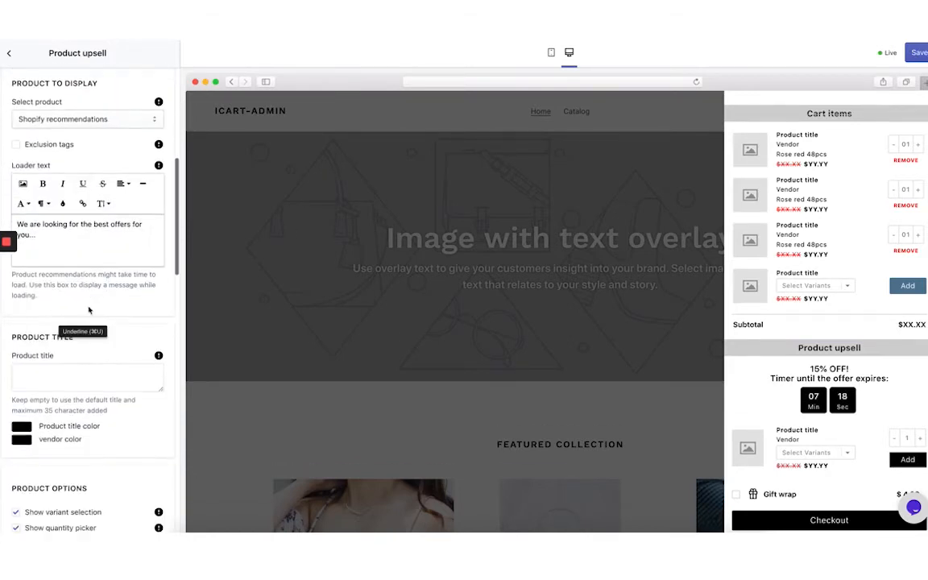
{"action": "scroll", "coordinate": [88, 310], "scroll_direction": "down", "scroll_amount": 6}
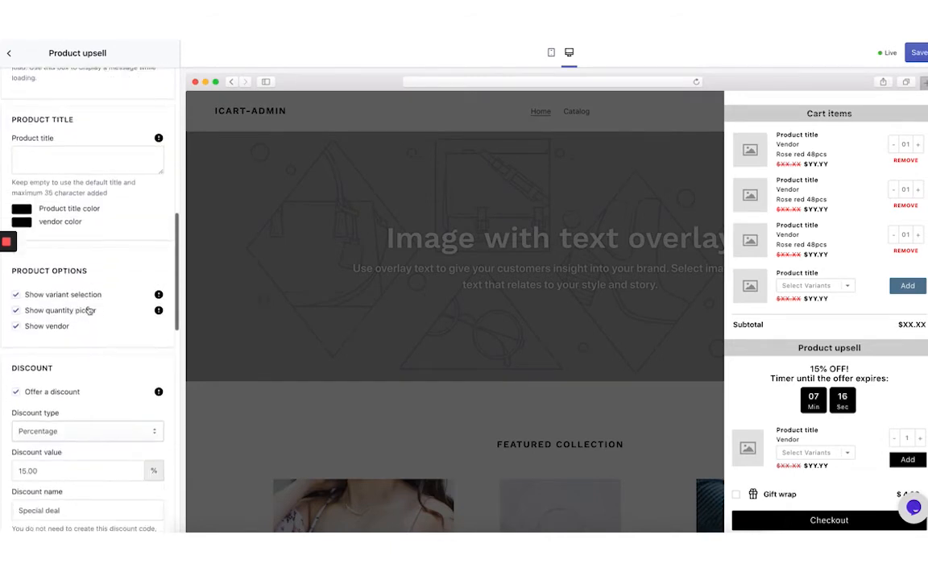
{"action": "scroll", "coordinate": [87, 306], "scroll_direction": "down", "scroll_amount": 4}
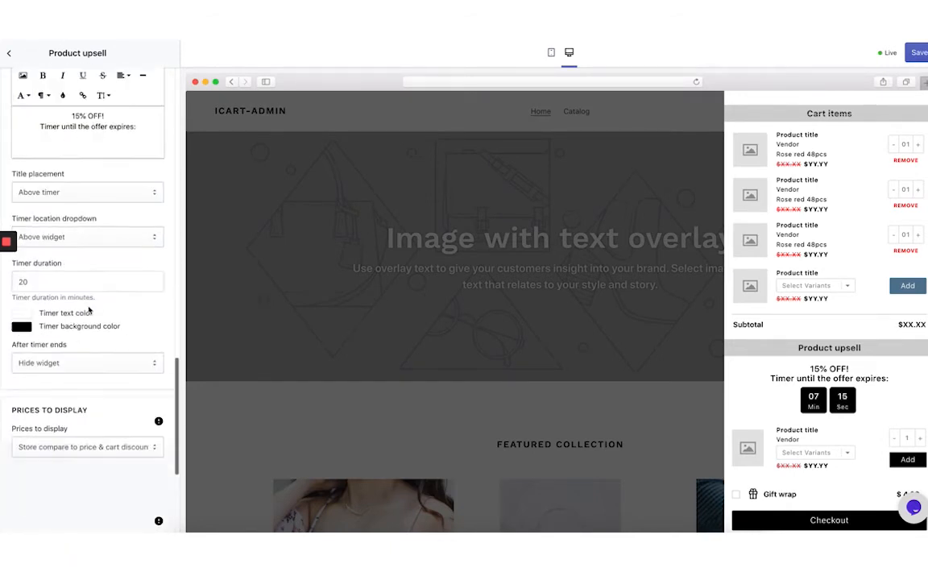
{"action": "scroll", "coordinate": [52, 359], "scroll_direction": "down", "scroll_amount": 2}
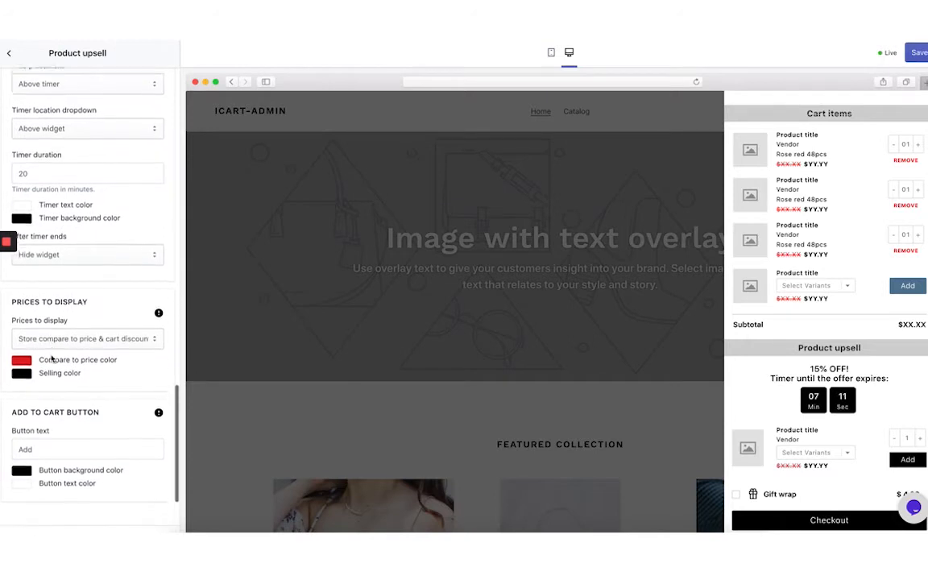
Set the Product upsell's timer background color to the same slate blue as the Cart items upsell's Add button.
{"action": "left_click", "coordinate": [20, 265]}
{"action": "double_click", "coordinate": [59, 379]}
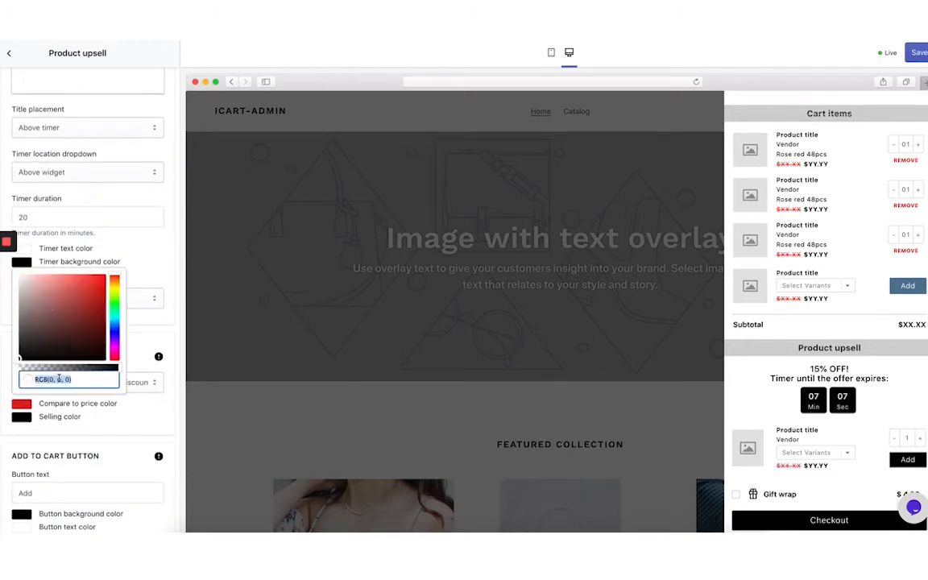
{"action": "key", "text": "super+v"}
{"action": "left_click", "coordinate": [146, 265]}
Set the Product upsell's add to cart button background color to RGB(85, 123, 150).
{"action": "scroll", "coordinate": [135, 342], "scroll_direction": "down", "scroll_amount": 3}
{"action": "left_click", "coordinate": [21, 337]}
{"action": "double_click", "coordinate": [60, 454]}
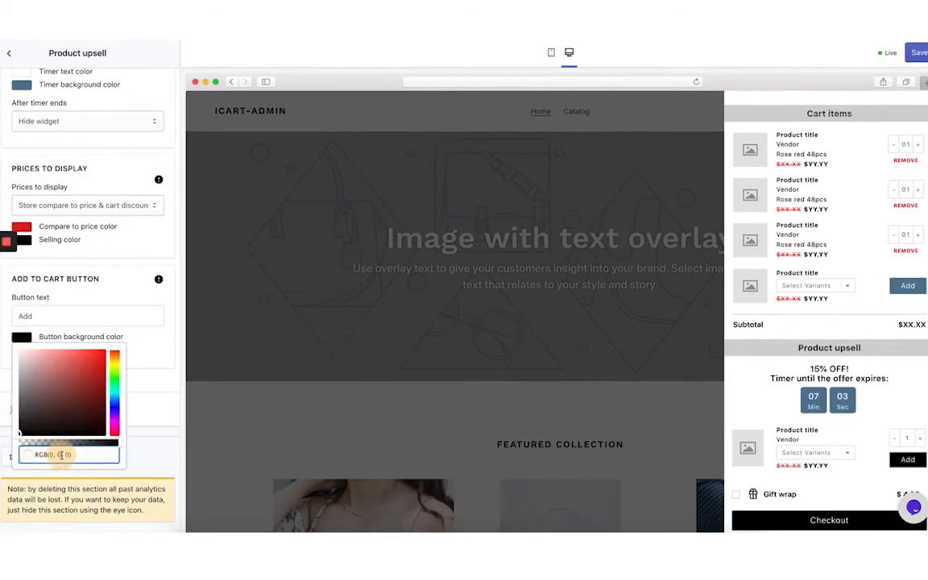
{"action": "type", "text": "RGB(85, 123, 150)"}
{"action": "left_click", "coordinate": [160, 379]}
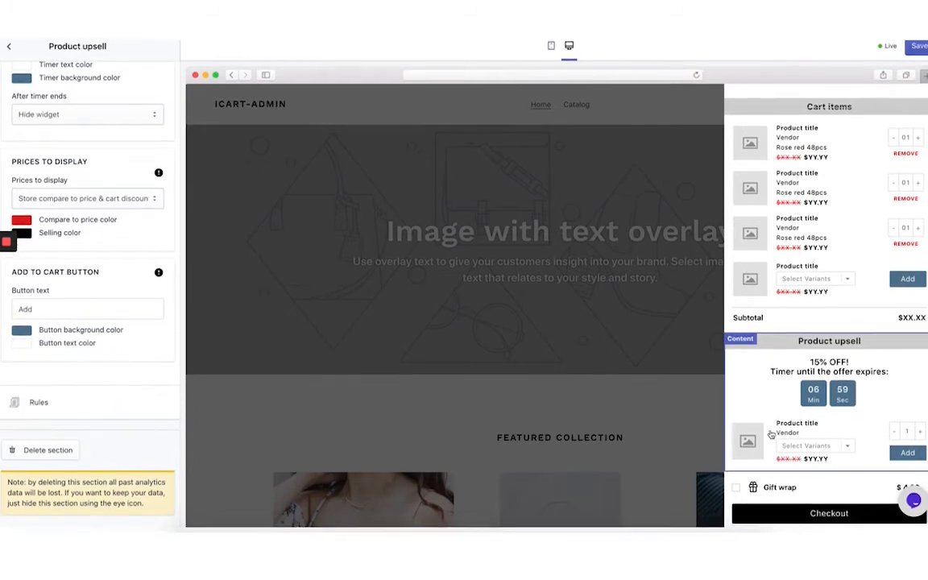
Set the Checkout button's background color to RGB(85, 123, 150) and review the styled side cart preview.
{"action": "left_click", "coordinate": [837, 503]}
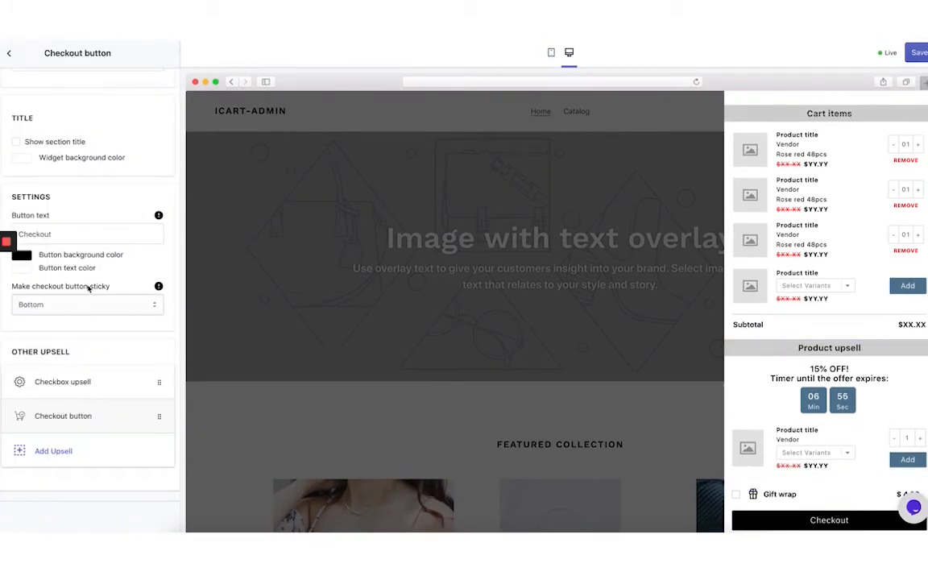
{"action": "scroll", "coordinate": [87, 290], "scroll_direction": "up", "scroll_amount": 3}
{"action": "left_click", "coordinate": [21, 364]}
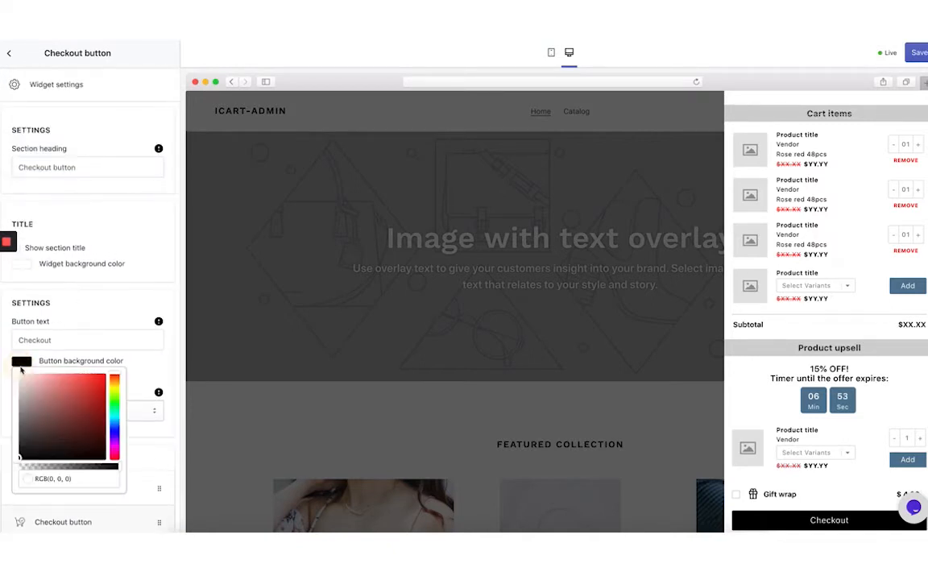
{"action": "triple_click", "coordinate": [49, 478]}
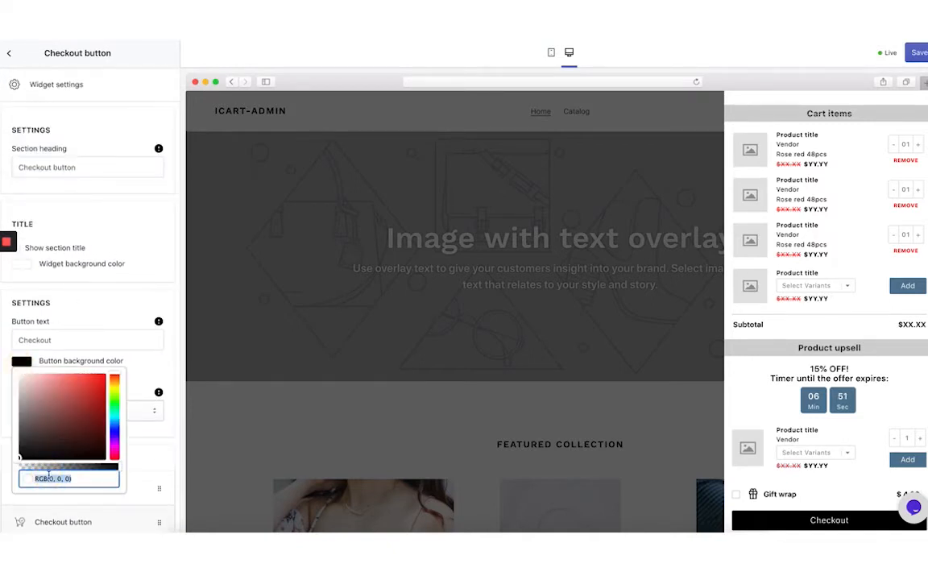
{"action": "type", "text": "RGB(85, 123, 150)"}
{"action": "left_click", "coordinate": [99, 332]}
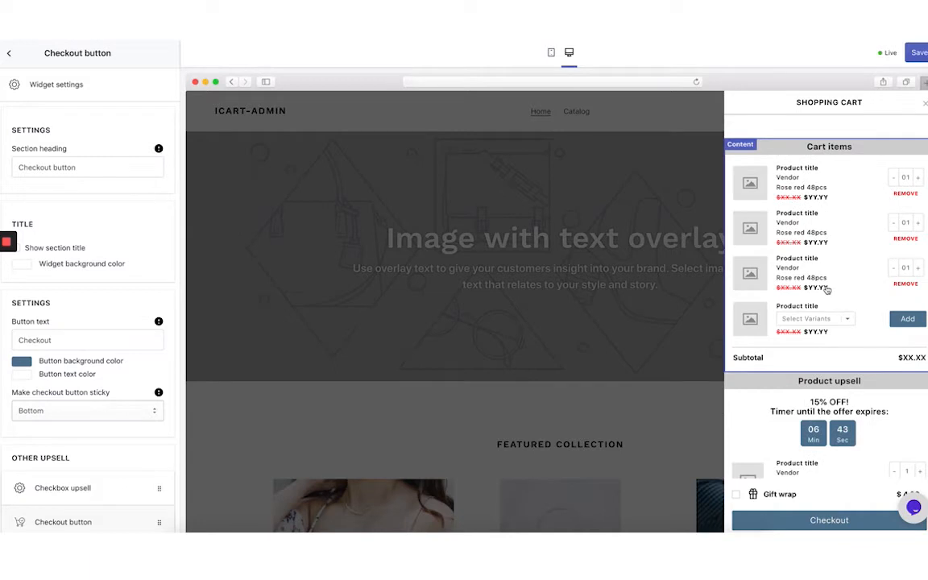
{"action": "scroll", "coordinate": [826, 289], "scroll_direction": "down", "scroll_amount": 1}
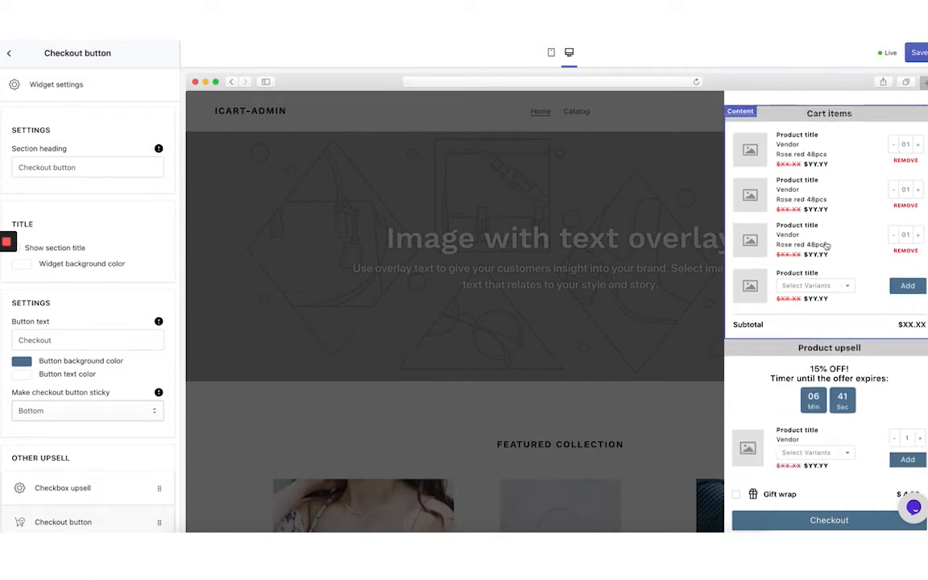
{"action": "scroll", "coordinate": [831, 169], "scroll_direction": "up", "scroll_amount": 1}
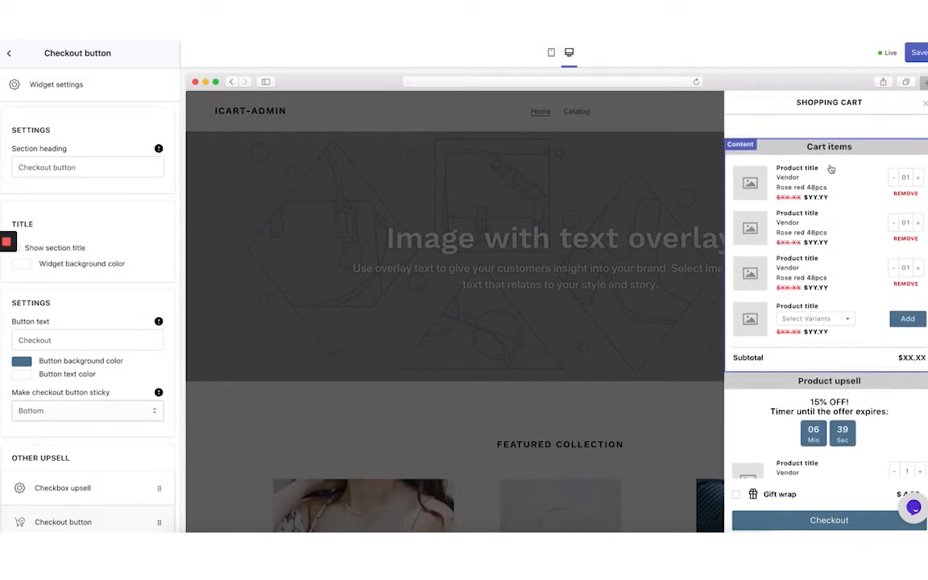
Open the side cart's general settings and look through the widget limit, discount and cart bubble options.
{"action": "left_click", "coordinate": [9, 56]}
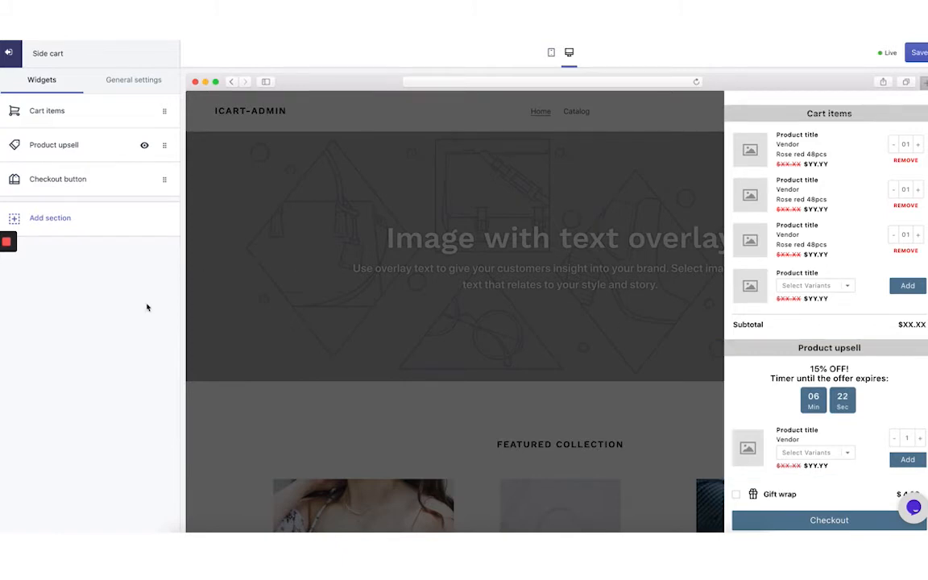
{"action": "left_click", "coordinate": [160, 84]}
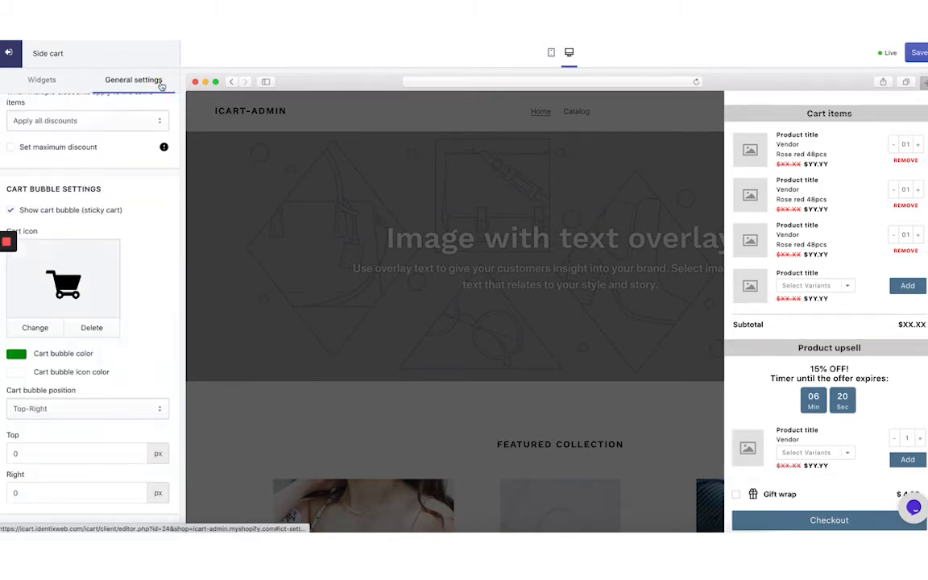
{"action": "scroll", "coordinate": [82, 259], "scroll_direction": "up", "scroll_amount": 2}
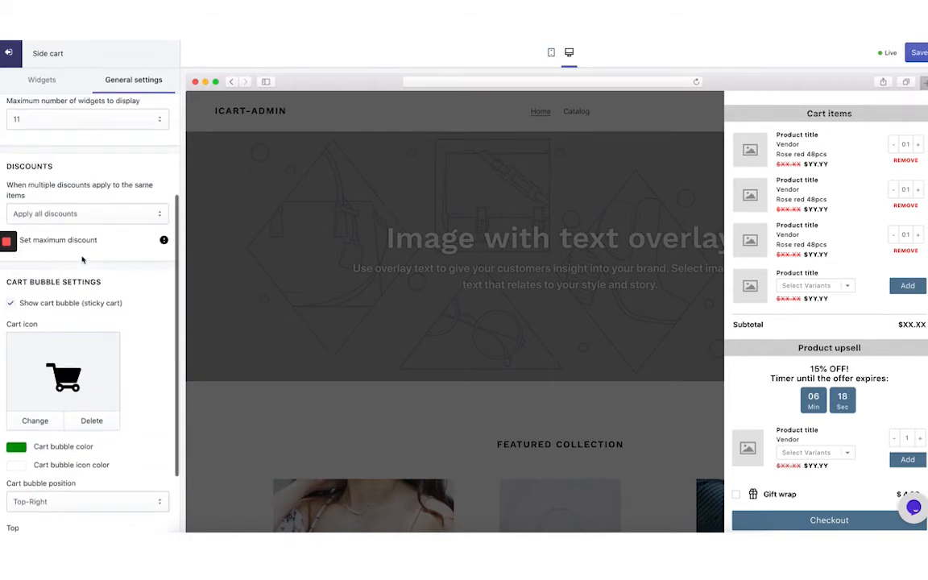
{"action": "scroll", "coordinate": [83, 259], "scroll_direction": "up", "scroll_amount": 4}
{"action": "scroll", "coordinate": [38, 142], "scroll_direction": "down", "scroll_amount": 3}
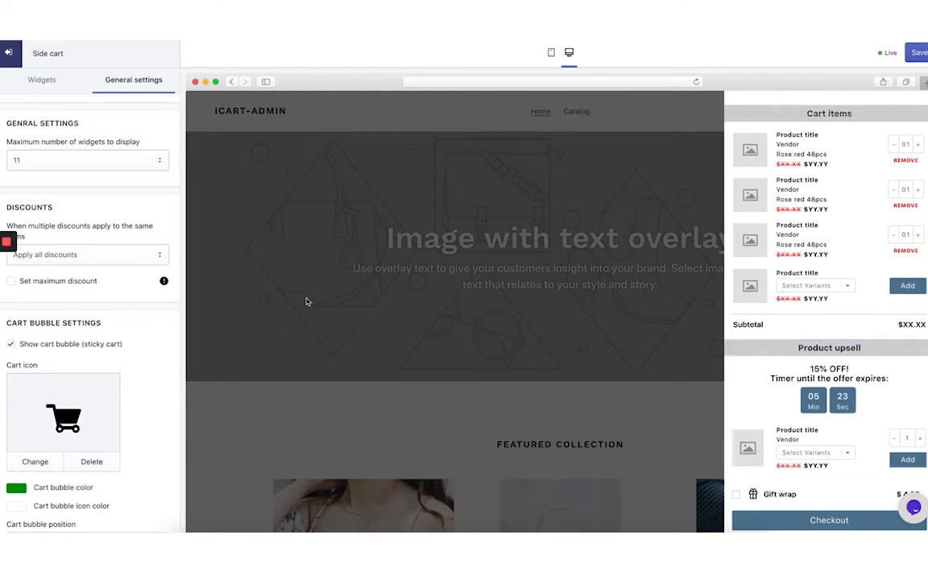
Set the side cart's maximum number of widgets to display to 3.
{"action": "left_click", "coordinate": [149, 161]}
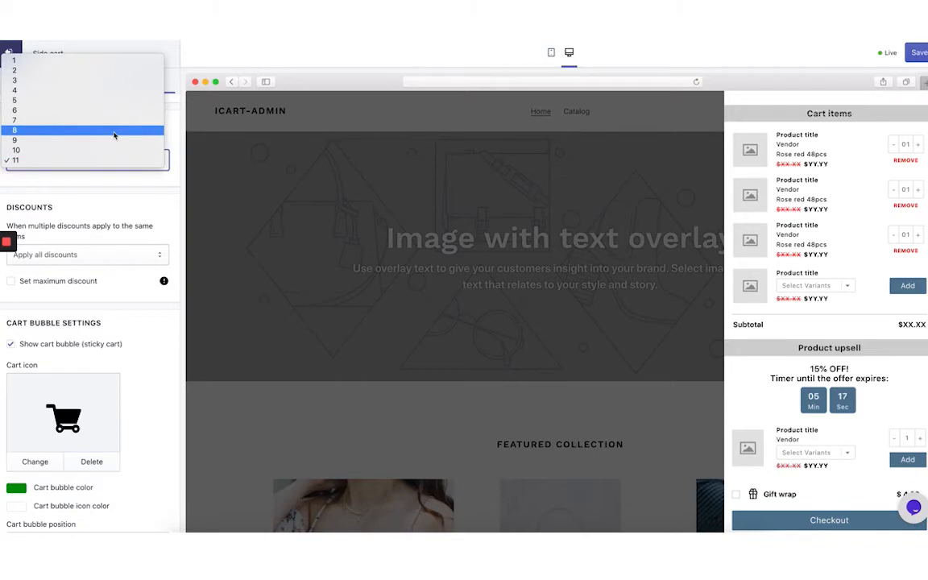
{"action": "left_click", "coordinate": [100, 177]}
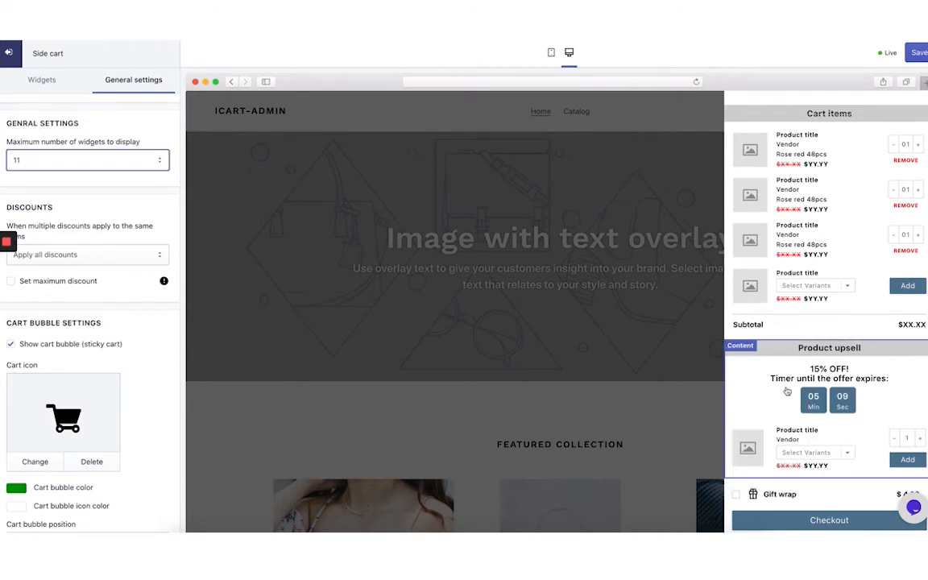
{"action": "left_click", "coordinate": [33, 160]}
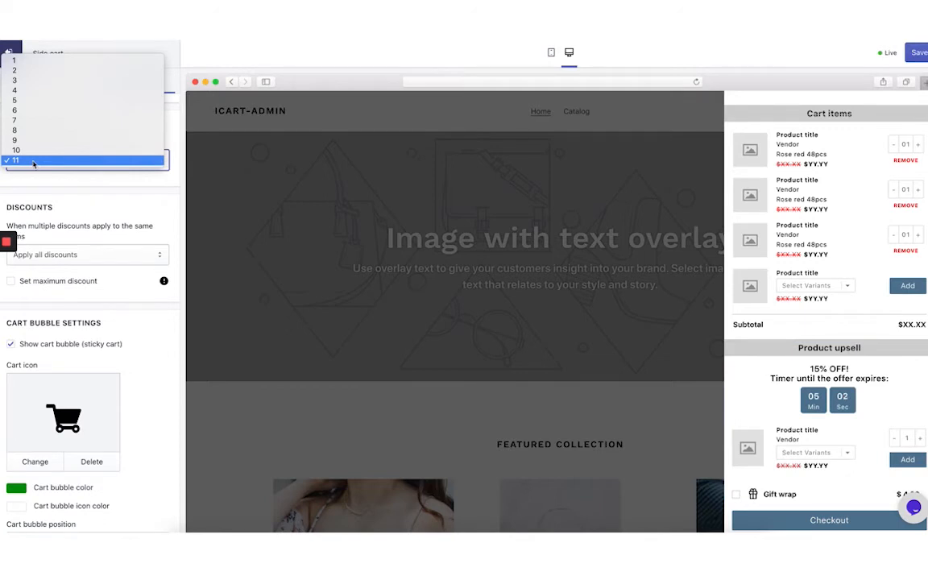
{"action": "left_click", "coordinate": [24, 80]}
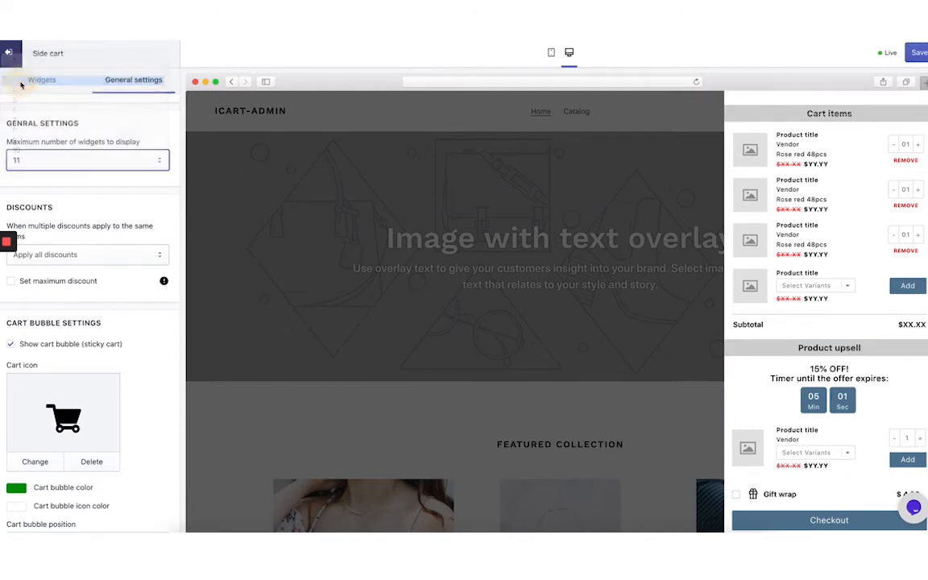
{"action": "left_click", "coordinate": [90, 202]}
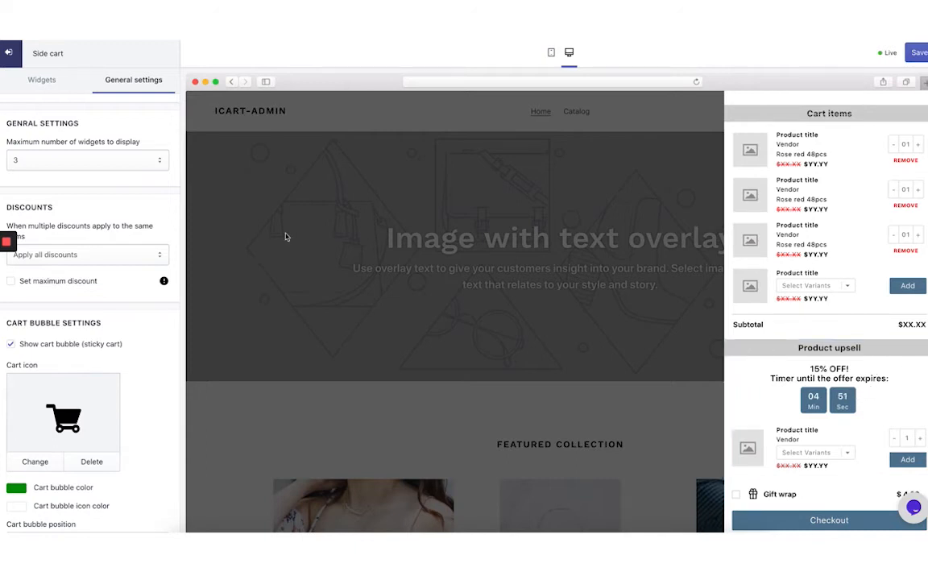
Review the side cart's widget list and close the shopping cart drawer in the storefront preview.
{"action": "left_click", "coordinate": [37, 83]}
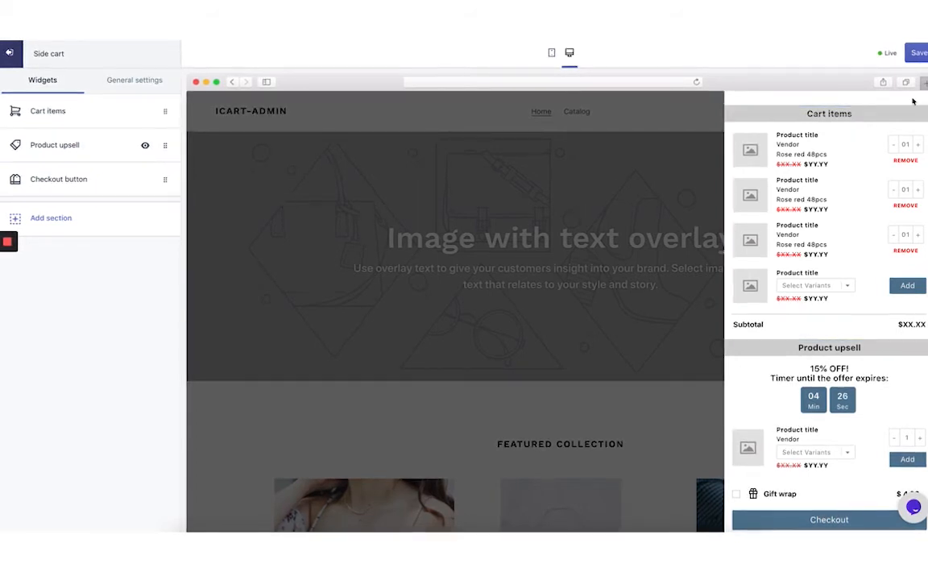
{"action": "scroll", "coordinate": [828, 298], "scroll_direction": "up", "scroll_amount": 1}
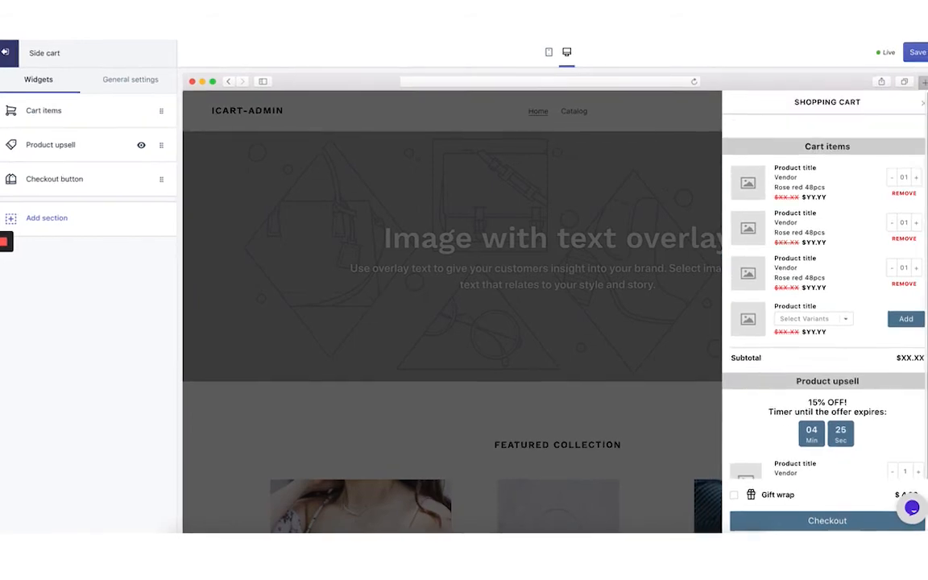
{"action": "left_click", "coordinate": [922, 102]}
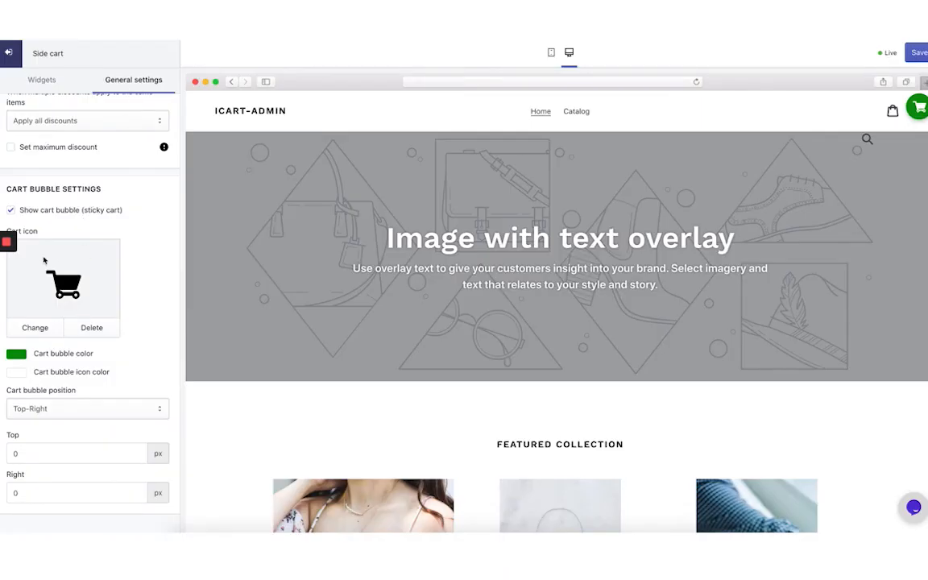
Set the cart bubble color to RGB(85, 123, 150) in the side cart's general settings.
{"action": "left_click", "coordinate": [17, 351]}
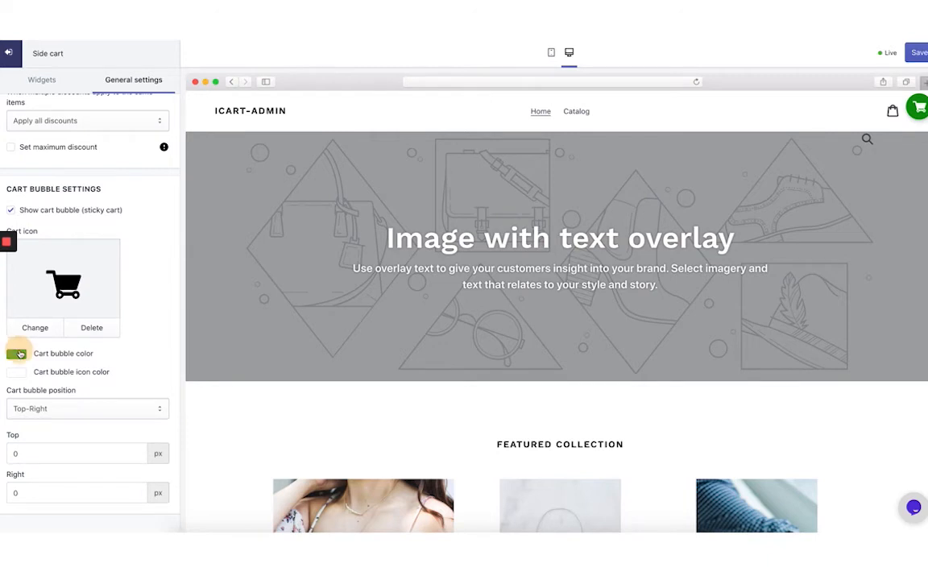
{"action": "left_click", "coordinate": [69, 470]}
{"action": "triple_click", "coordinate": [69, 470]}
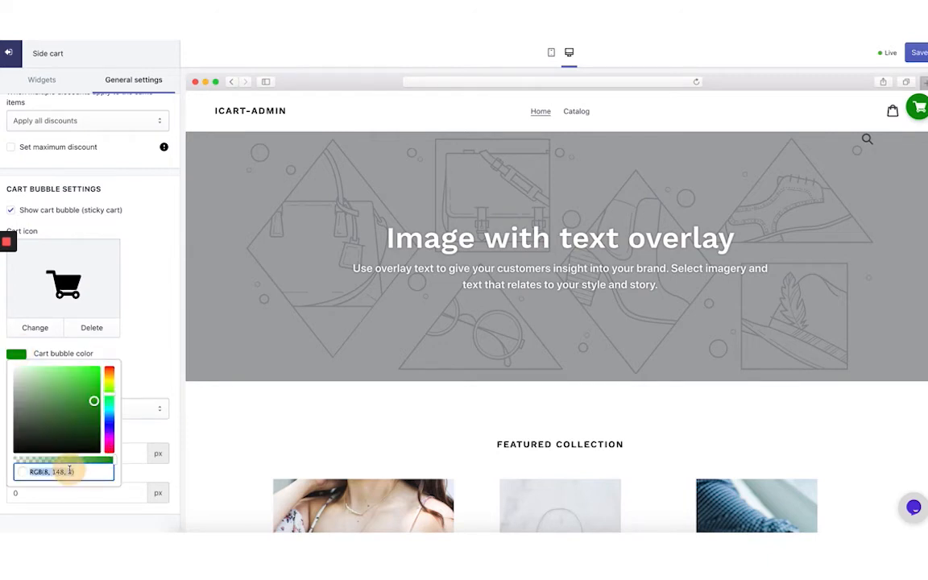
{"action": "type", "text": "RGB(85, 123, 150)"}
{"action": "left_click", "coordinate": [133, 215]}
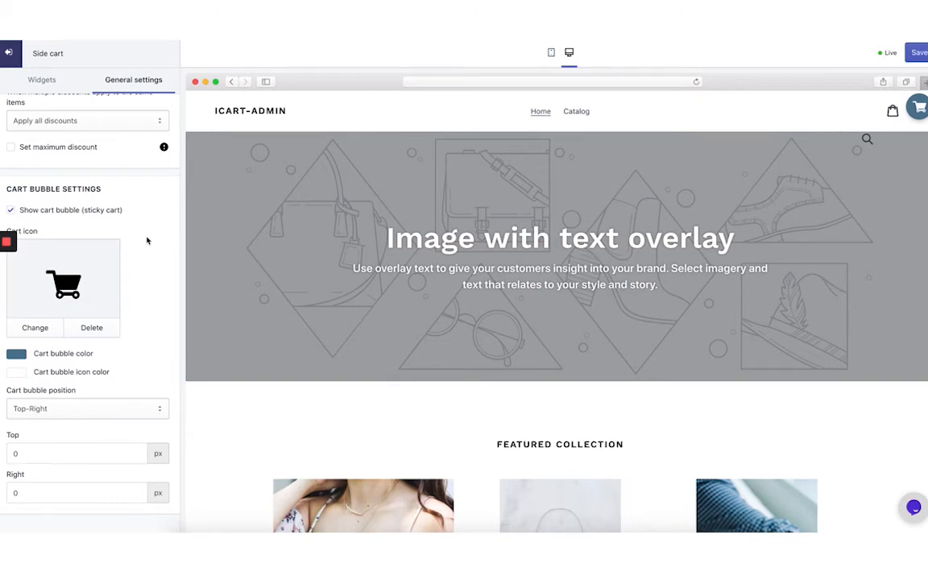
Position the cart bubble at Bottom-Right with 10 px bottom and 10 px right offsets, and save the side cart template.
{"action": "left_click", "coordinate": [118, 410]}
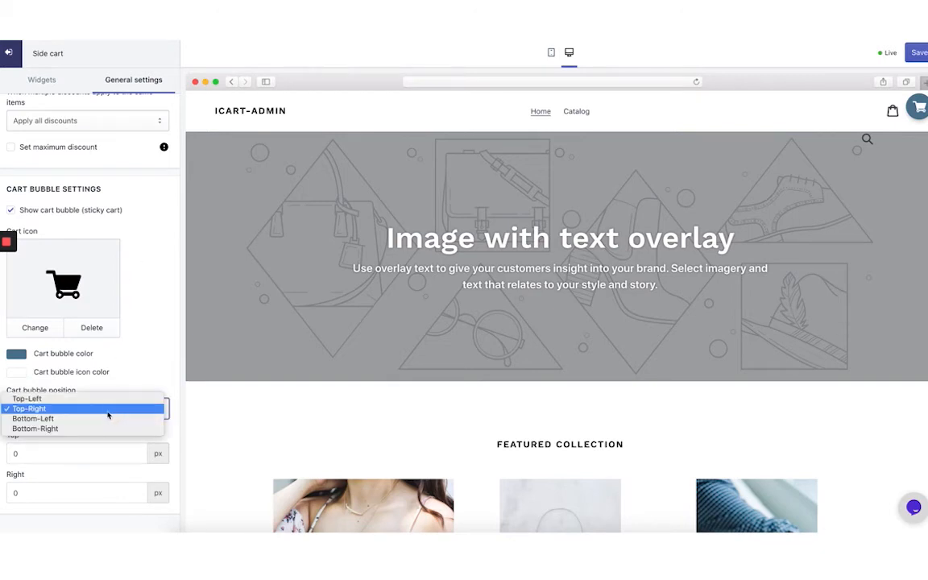
{"action": "left_click", "coordinate": [49, 429]}
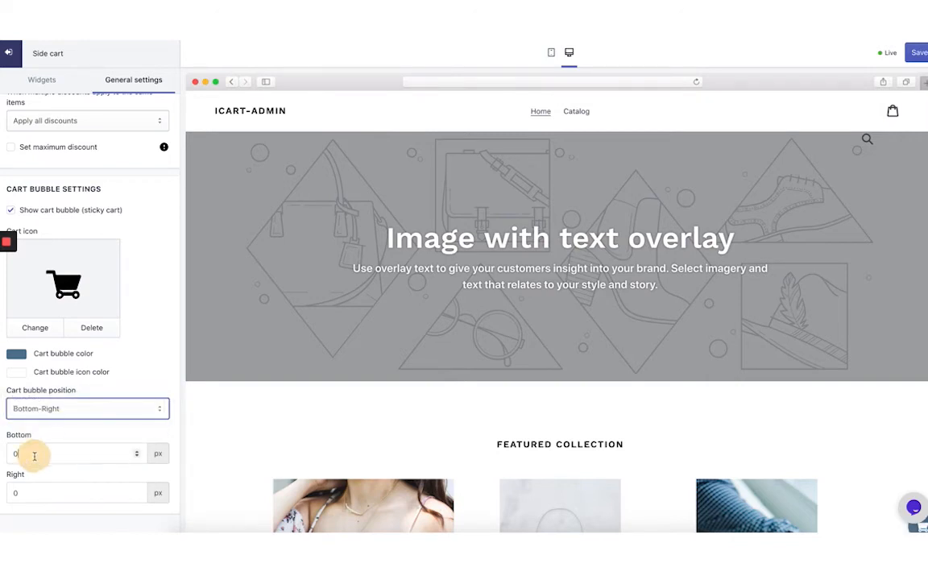
{"action": "left_click", "coordinate": [34, 455]}
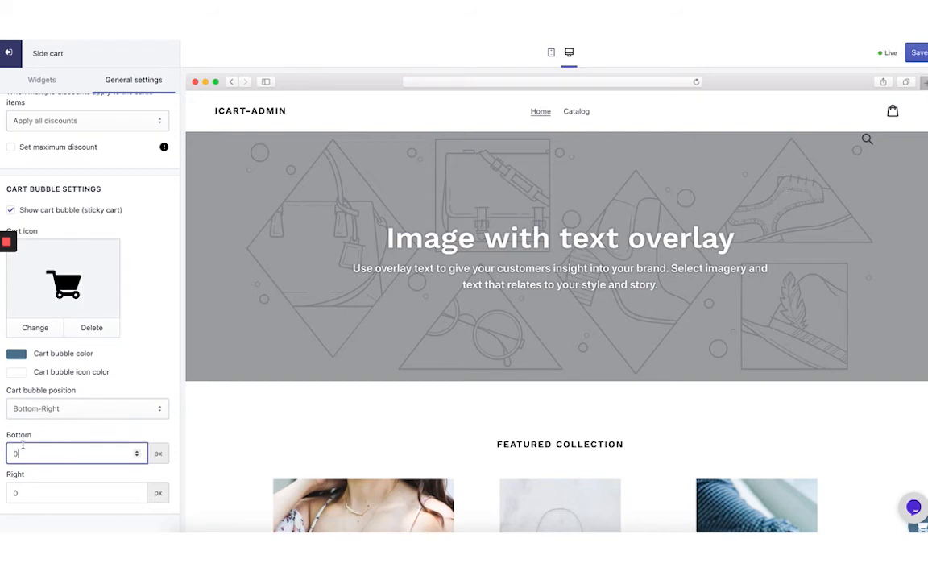
{"action": "type", "text": "10"}
{"action": "left_click", "coordinate": [117, 490]}
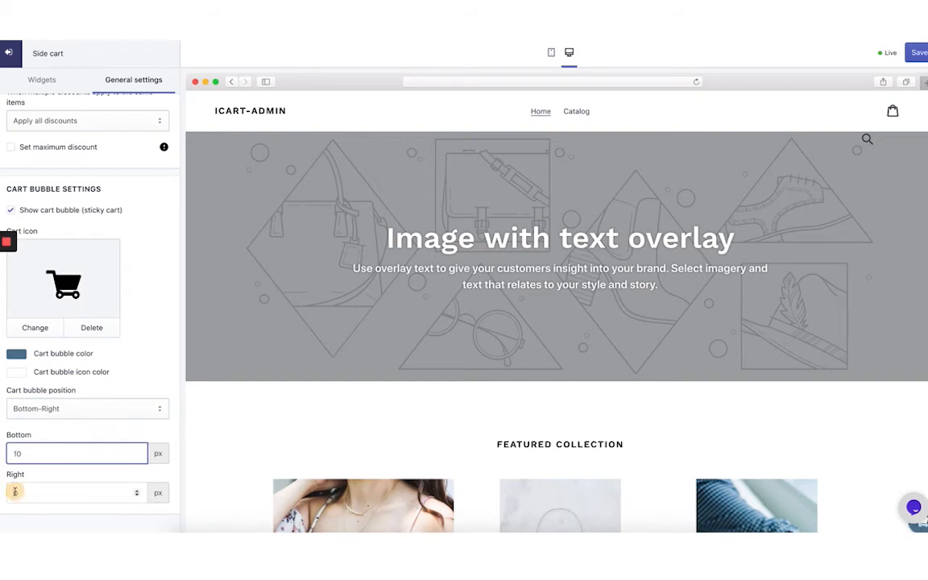
{"action": "type", "text": "10"}
{"action": "left_click", "coordinate": [116, 475]}
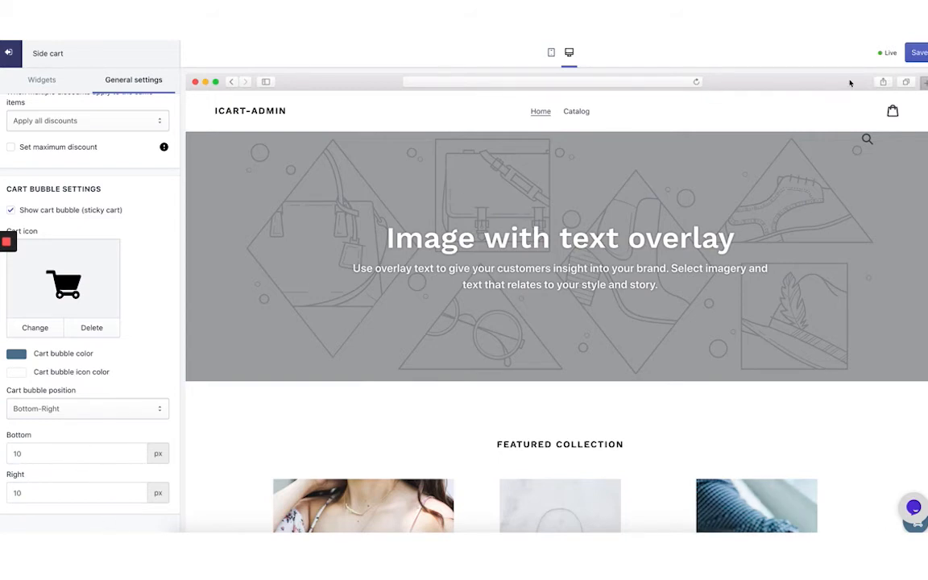
{"action": "left_click", "coordinate": [920, 52]}
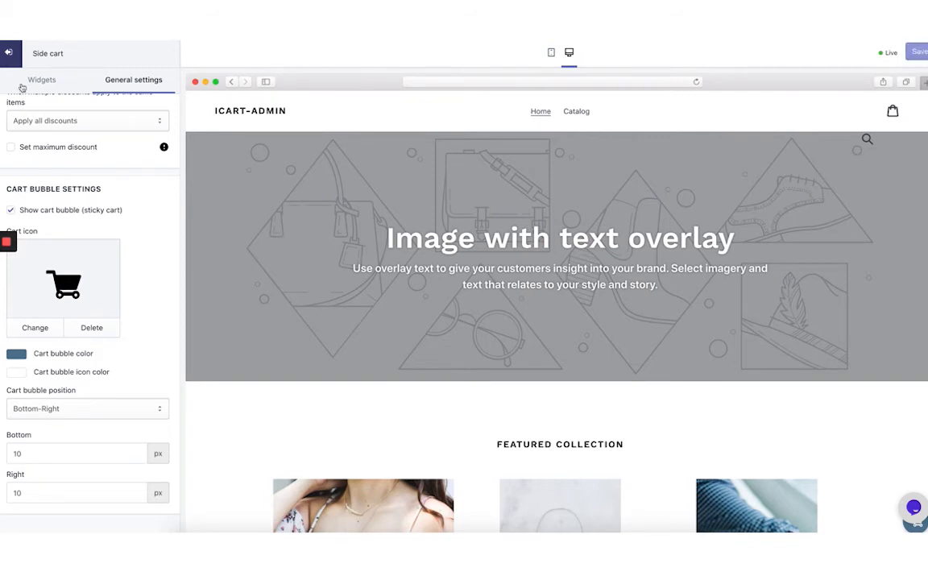
Leave the customizer for the iCart dashboard and examine its active template, revenue and order charts, cart metrics and widget statistics.
{"action": "left_click", "coordinate": [4, 53]}
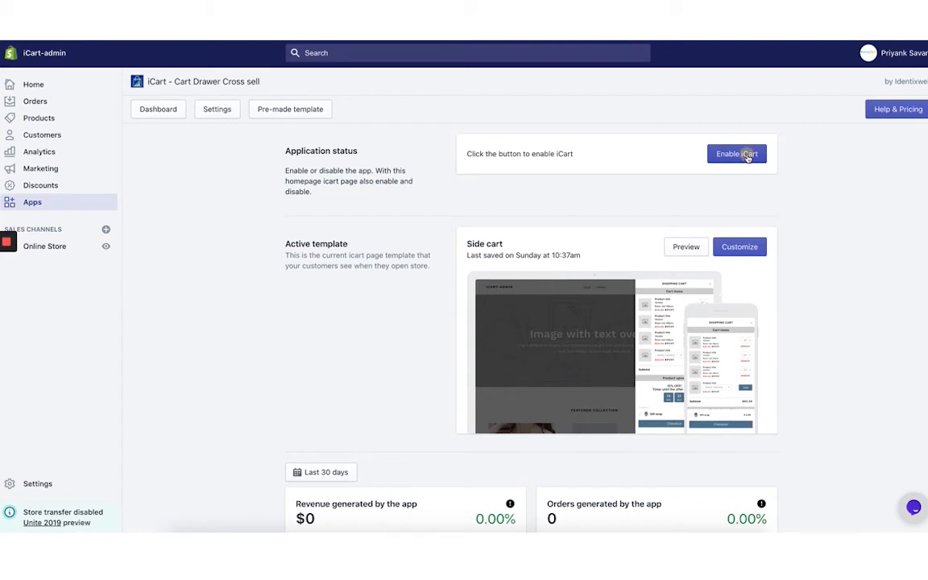
{"action": "scroll", "coordinate": [222, 292], "scroll_direction": "down", "scroll_amount": 2}
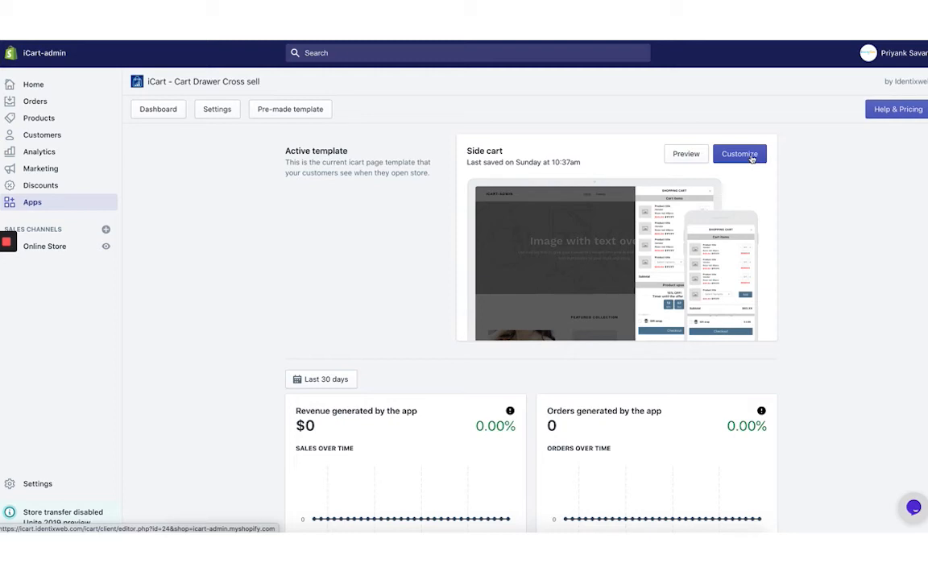
{"action": "scroll", "coordinate": [214, 425], "scroll_direction": "down", "scroll_amount": 3}
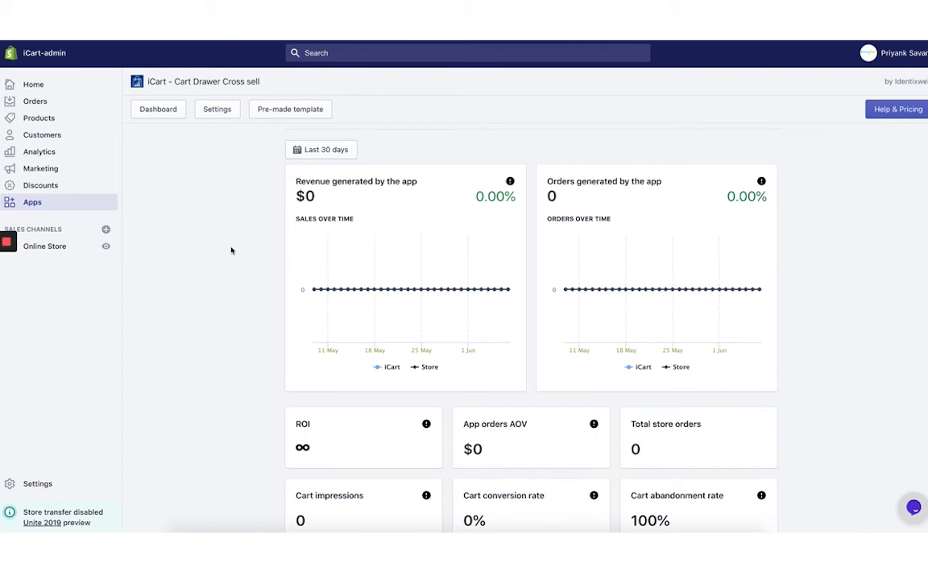
{"action": "scroll", "coordinate": [251, 374], "scroll_direction": "down", "scroll_amount": 3}
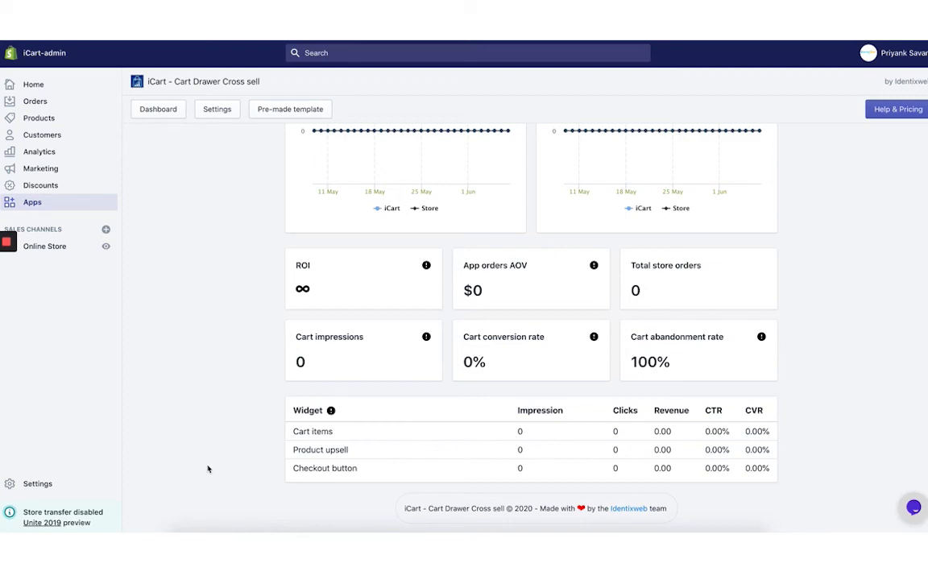
{"action": "scroll", "coordinate": [208, 468], "scroll_direction": "up", "scroll_amount": 5}
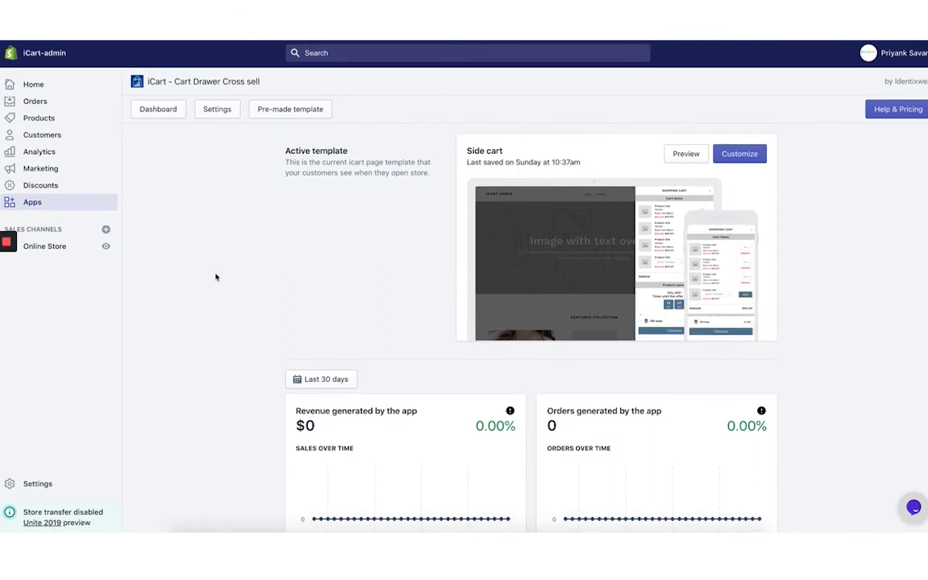
View the online store and open the Stylish Summer Necklace product from the featured collection.
{"action": "left_click", "coordinate": [105, 246]}
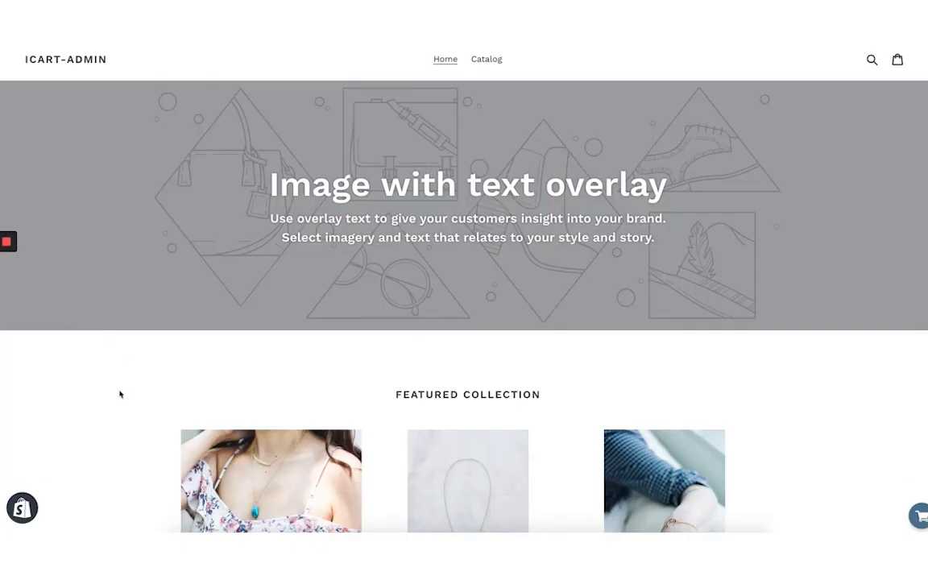
{"action": "scroll", "coordinate": [119, 393], "scroll_direction": "down", "scroll_amount": 3}
{"action": "scroll", "coordinate": [119, 393], "scroll_direction": "down", "scroll_amount": 3}
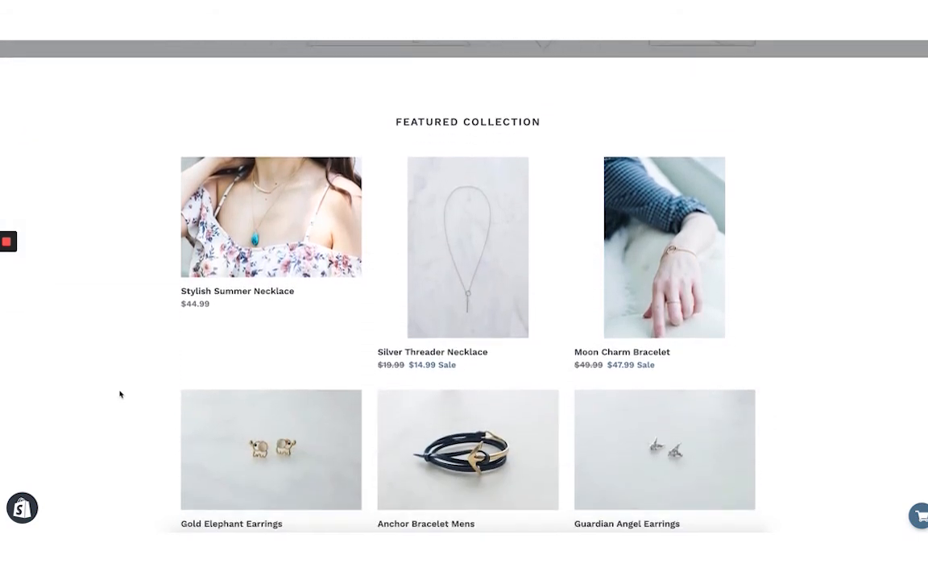
{"action": "left_click", "coordinate": [248, 210]}
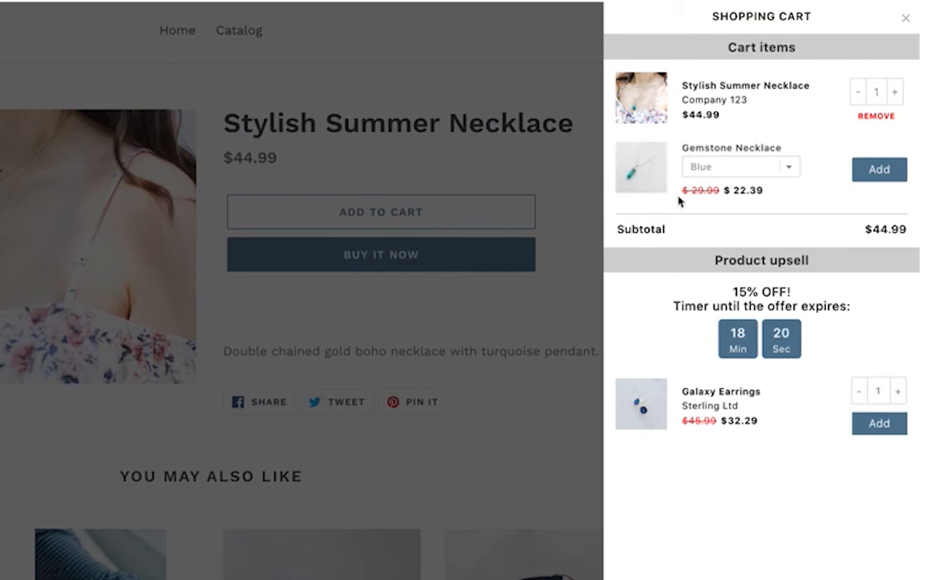
Select the Purple variant for the Gemstone Necklace offer in the side cart and examine its original and discounted prices.
{"action": "left_click", "coordinate": [795, 169]}
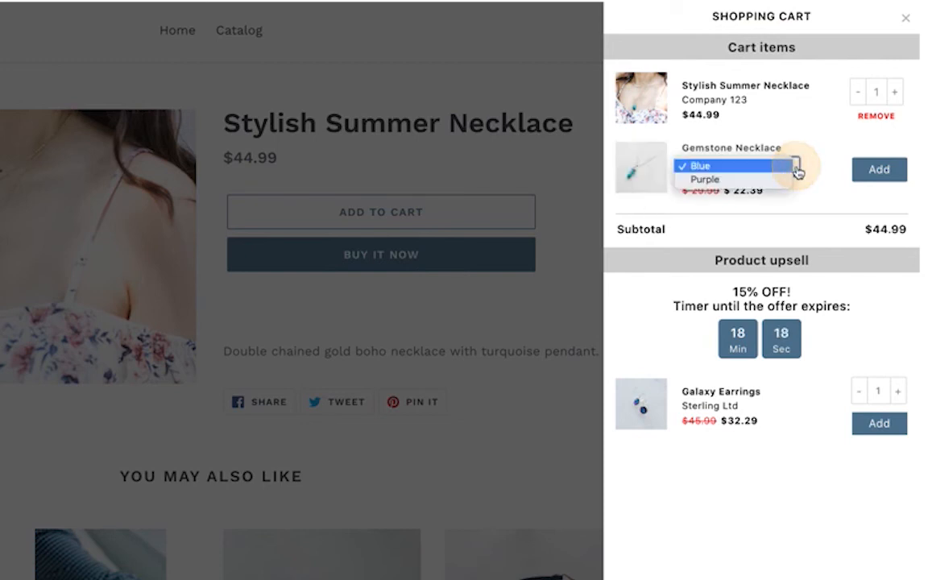
{"action": "left_click", "coordinate": [766, 179]}
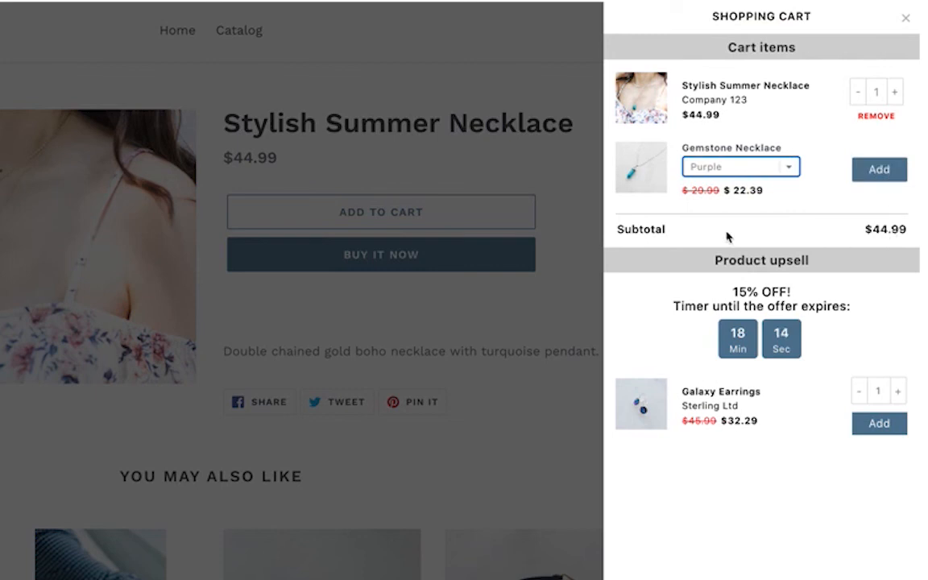
{"action": "left_click", "coordinate": [699, 189]}
{"action": "left_click_drag", "start_coordinate": [700, 189], "coordinate": [757, 190]}
{"action": "left_click", "coordinate": [756, 190]}
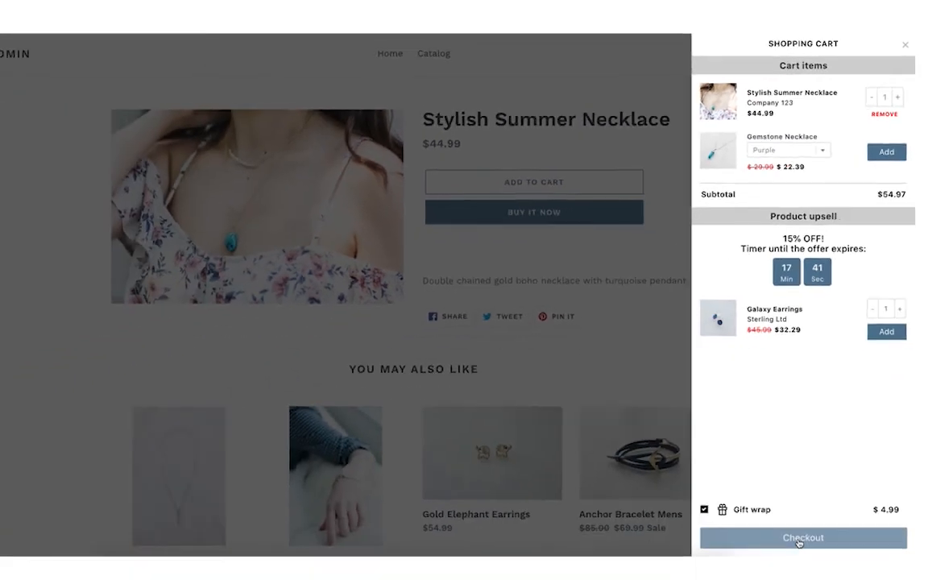
Proceed to checkout from the side cart with gift wrap included and examine the necklace and gift wrap lines in the order summary.
{"action": "left_click", "coordinate": [798, 541]}
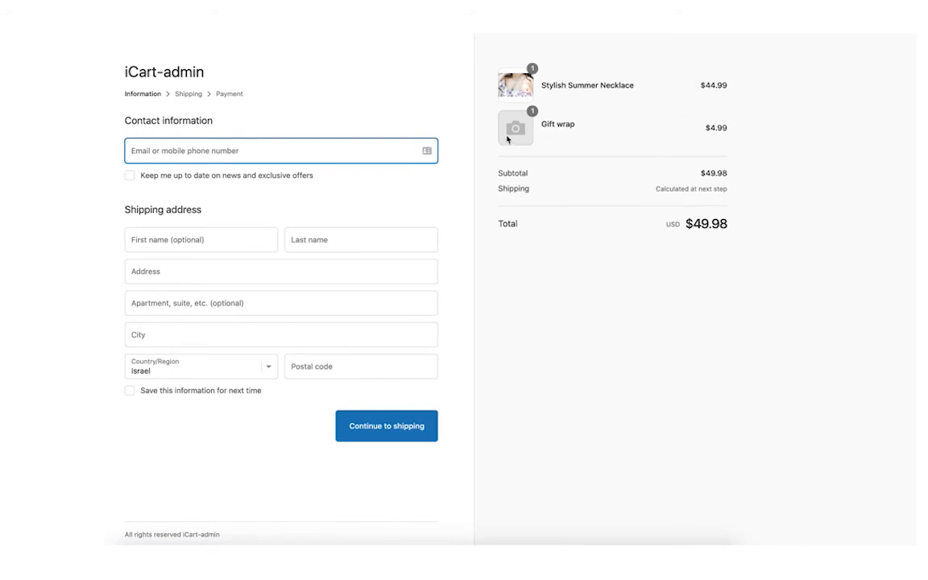
{"action": "left_click_drag", "start_coordinate": [548, 90], "coordinate": [621, 87]}
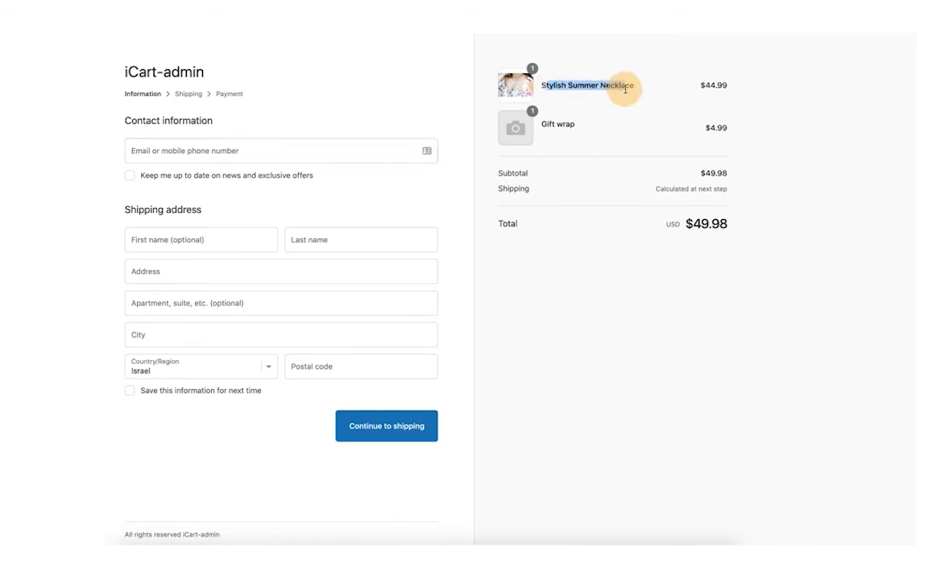
{"action": "left_click", "coordinate": [624, 90]}
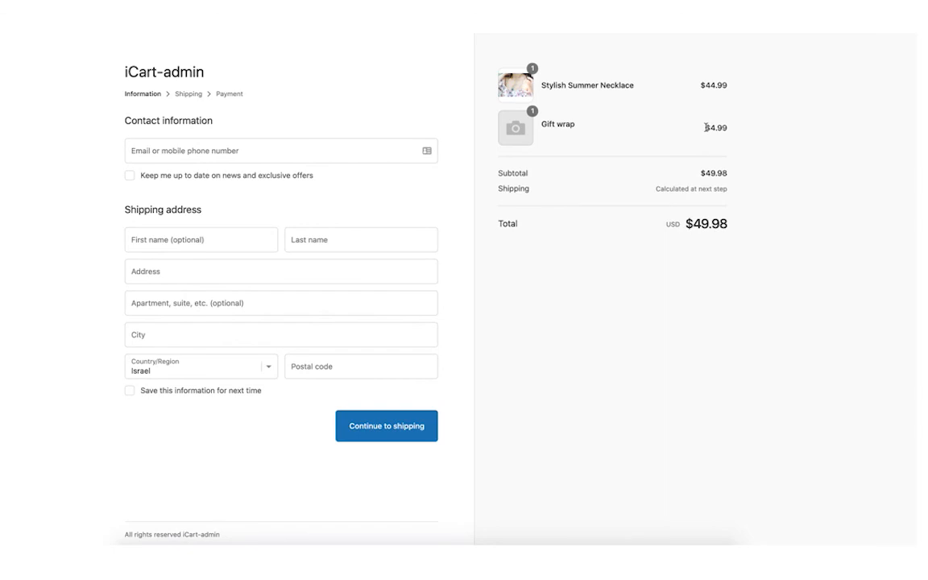
{"action": "left_click_drag", "start_coordinate": [714, 128], "coordinate": [723, 129]}
{"action": "left_click", "coordinate": [719, 127]}
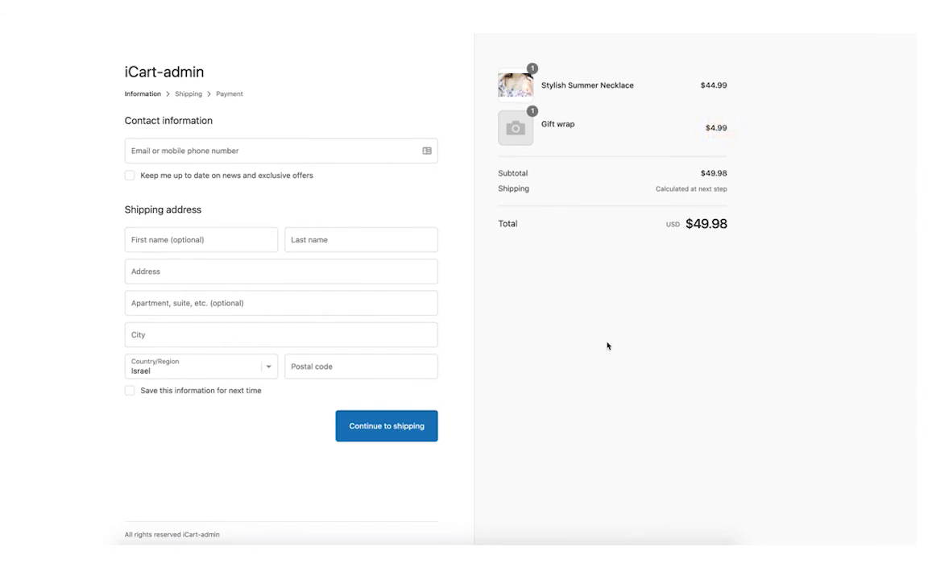